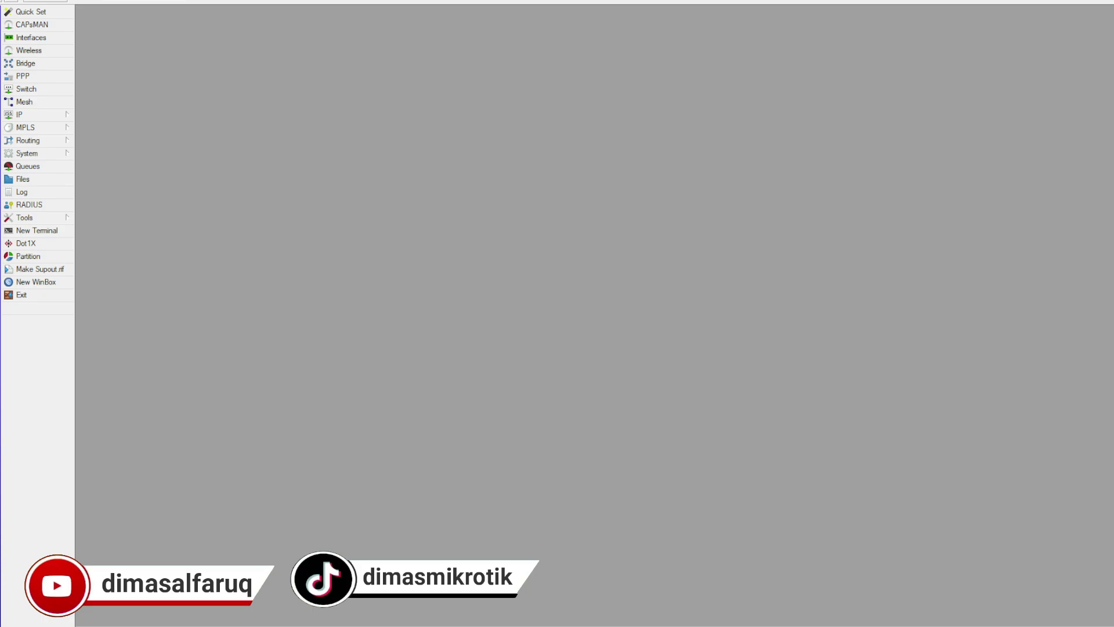
# Open the router's log and examine the DHCP alert entries about an unknown DHCP server on ether2.
pyautogui.click(21, 192)
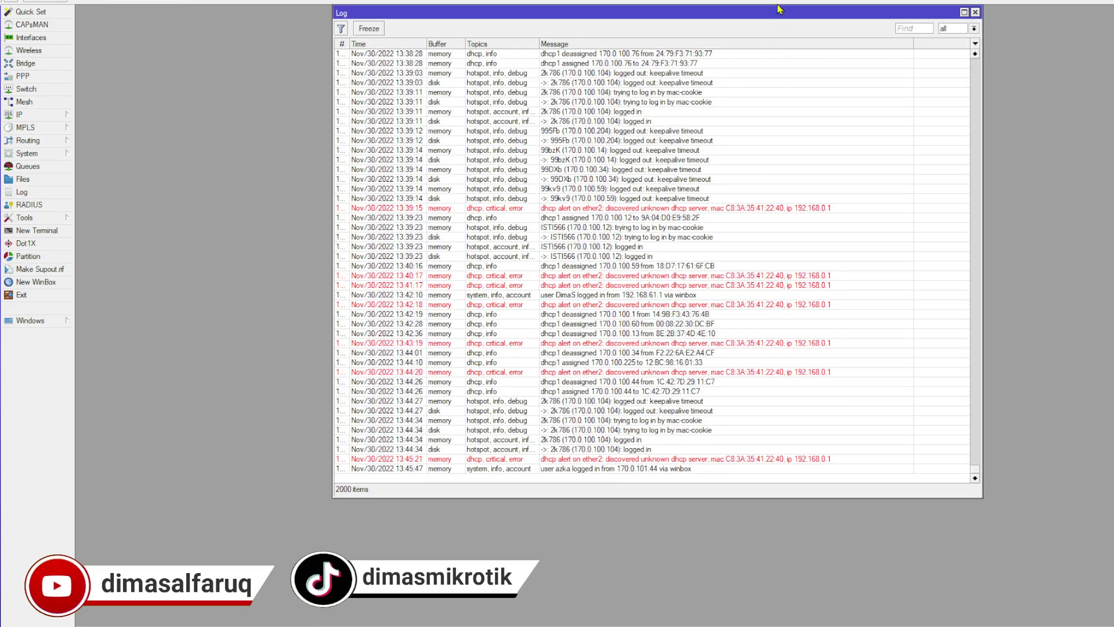
pyautogui.click(976, 12)
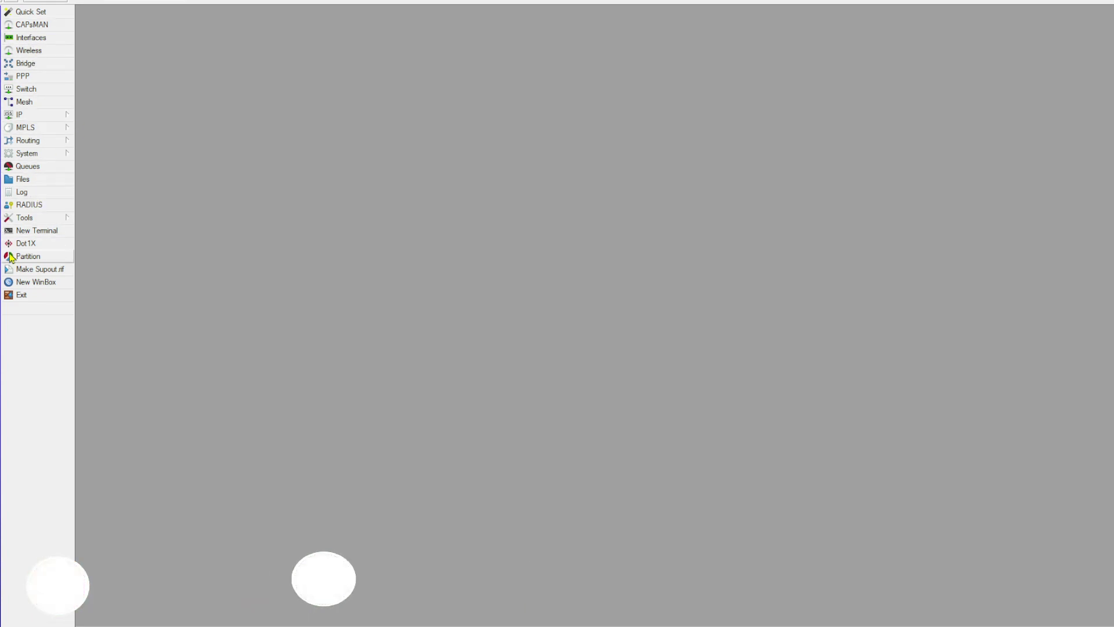
pyautogui.click(31, 195)
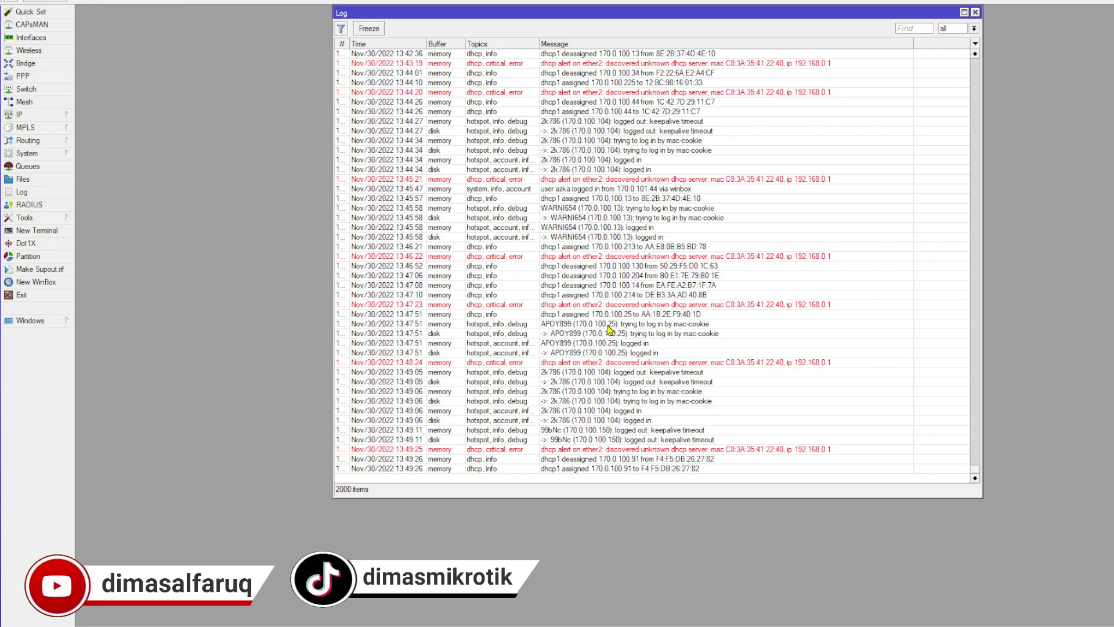
pyautogui.click(706, 259)
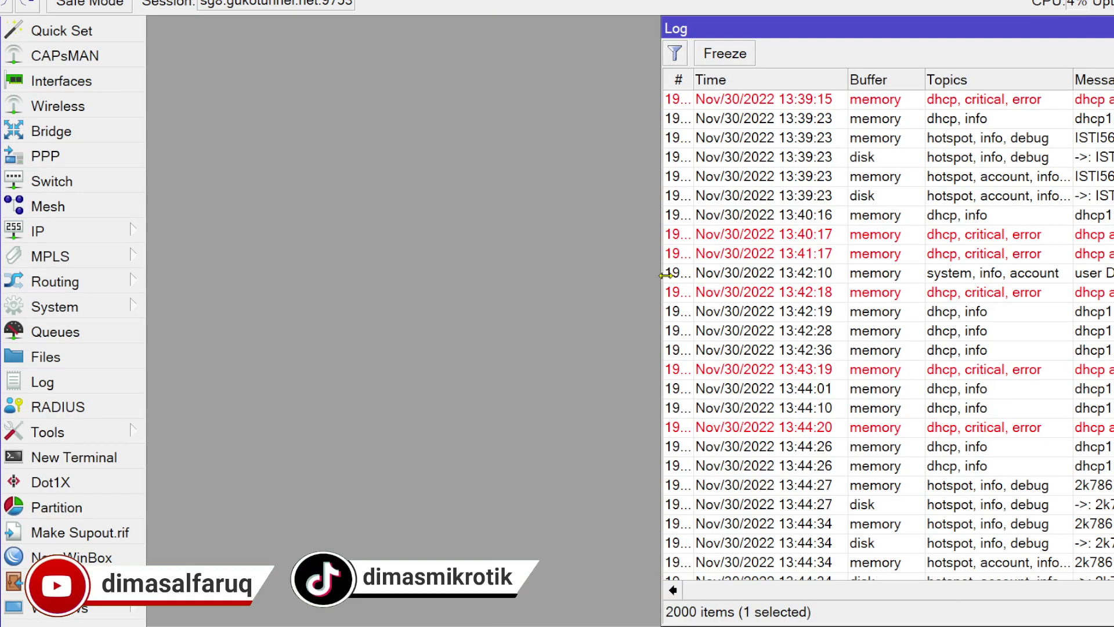
pyautogui.moveTo(631, 25); pyautogui.dragTo(237, 25)
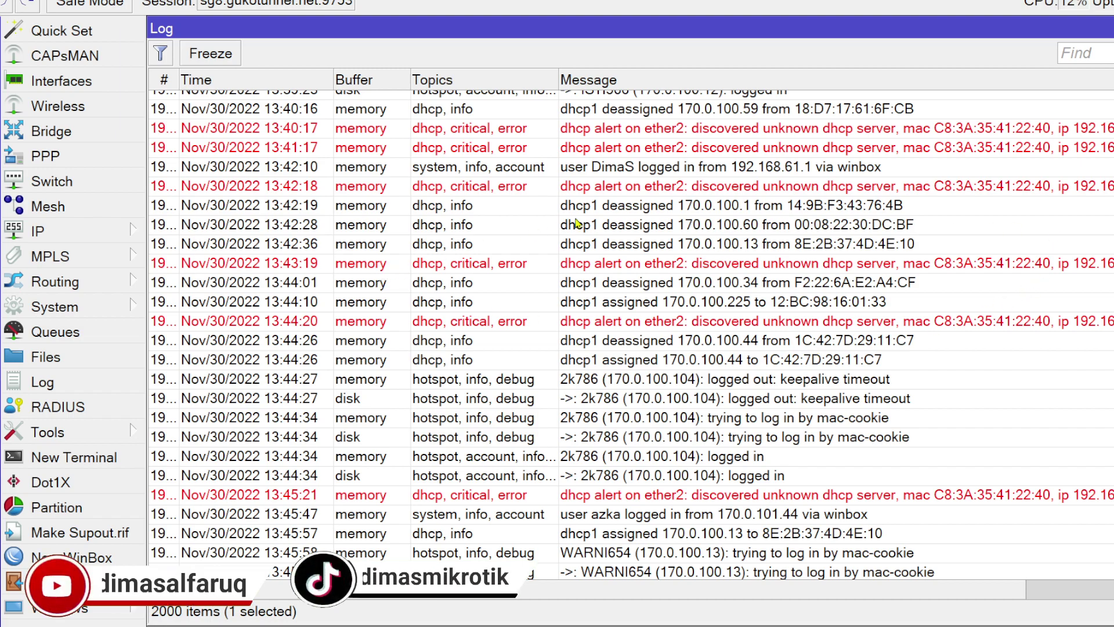
# Look through the simple queues of the hotspot clients and their upload and download limits.
pyautogui.click(82, 332)
pyautogui.scroll(-7, 984, 402)
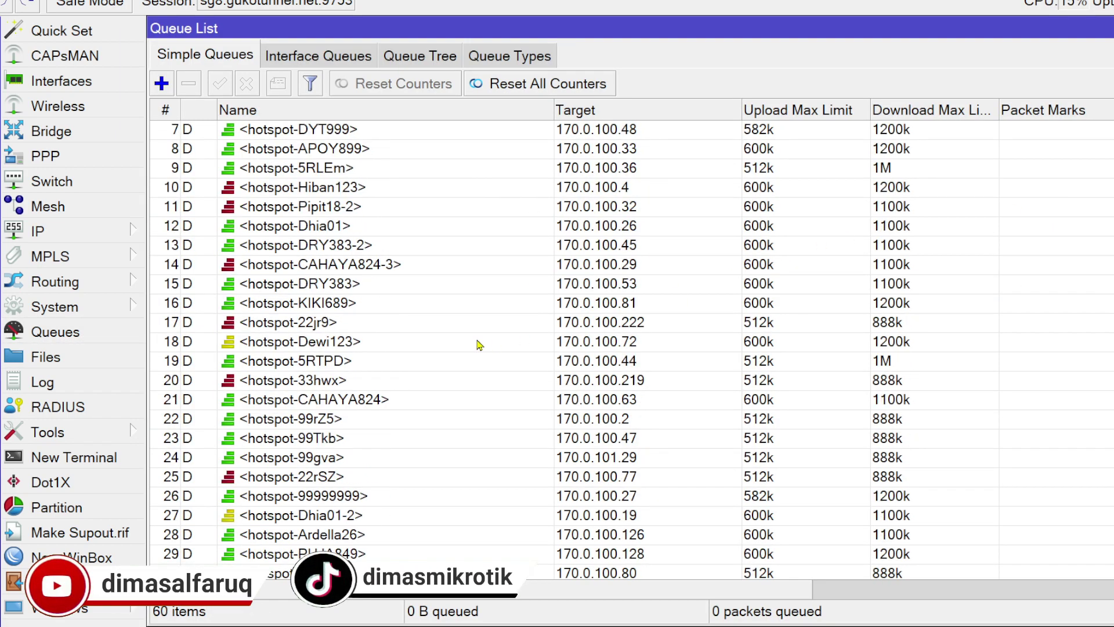
pyautogui.scroll(-6, 985, 401)
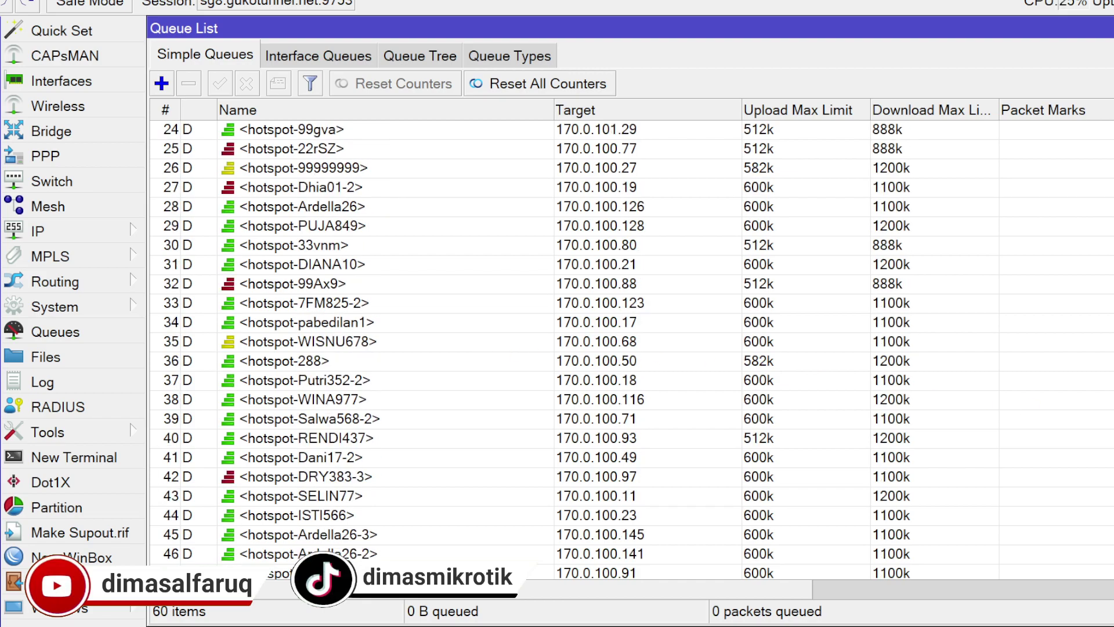
pyautogui.scroll(12, 632, 342)
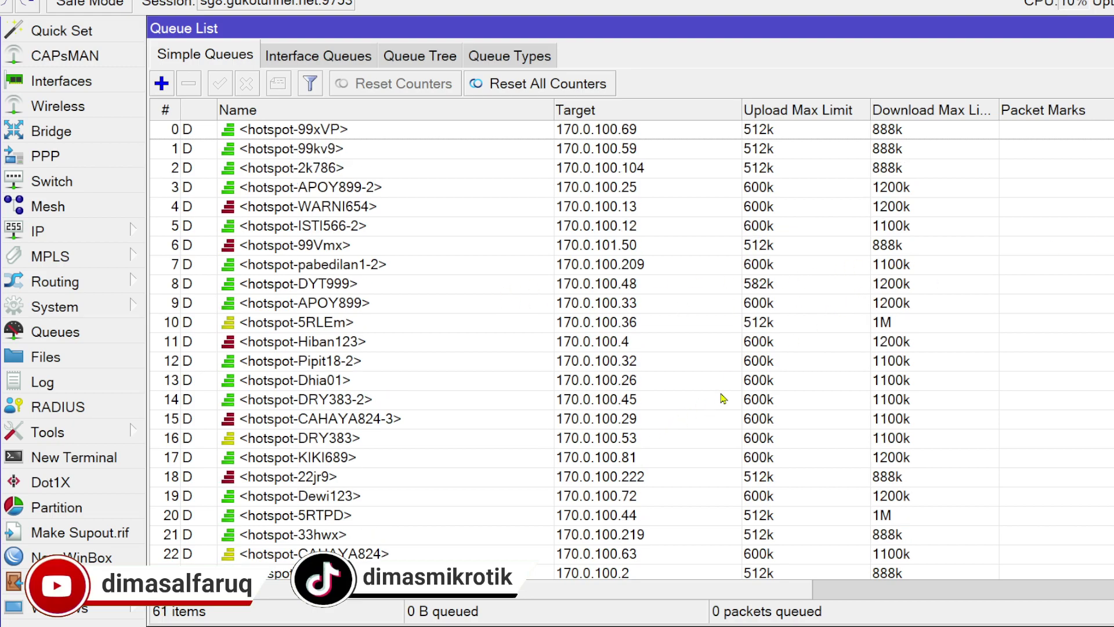
pyautogui.scroll(-3, 722, 398)
pyautogui.scroll(-2, 727, 399)
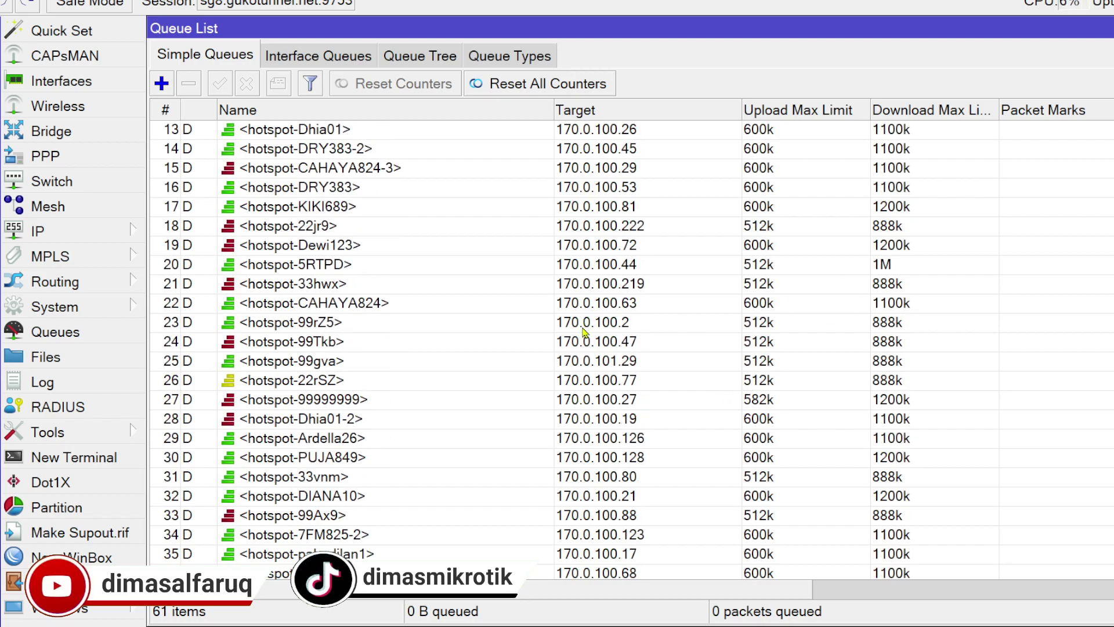
pyautogui.scroll(-3, 585, 327)
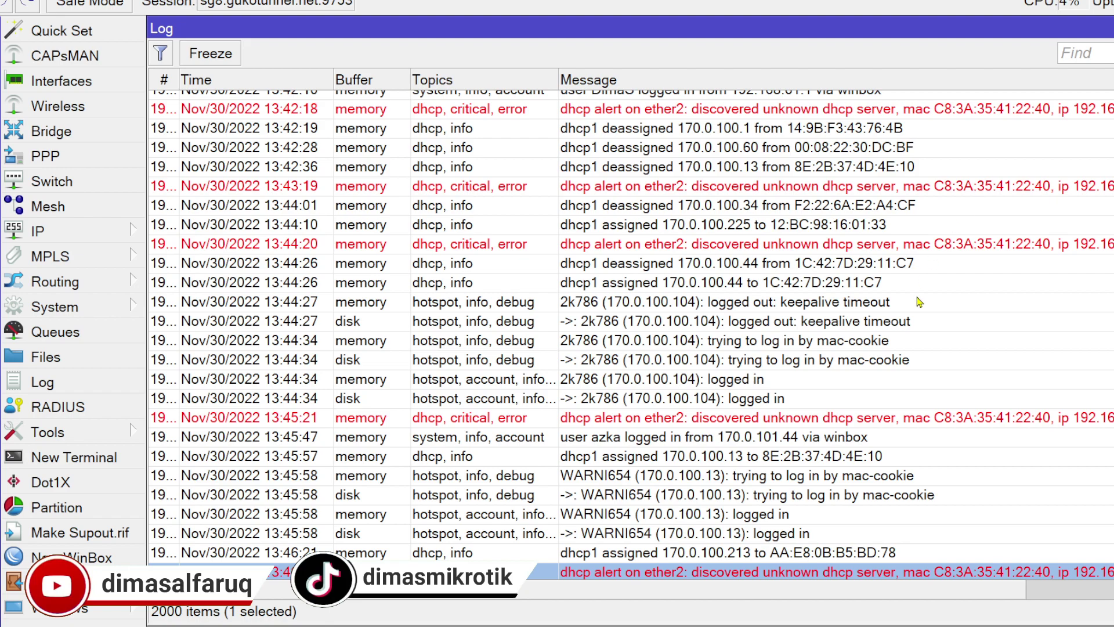
# Show the DHCP server's alerts with the interface list beneath them, closing the log, to compare the monitored interface.
pyautogui.click(904, 249)
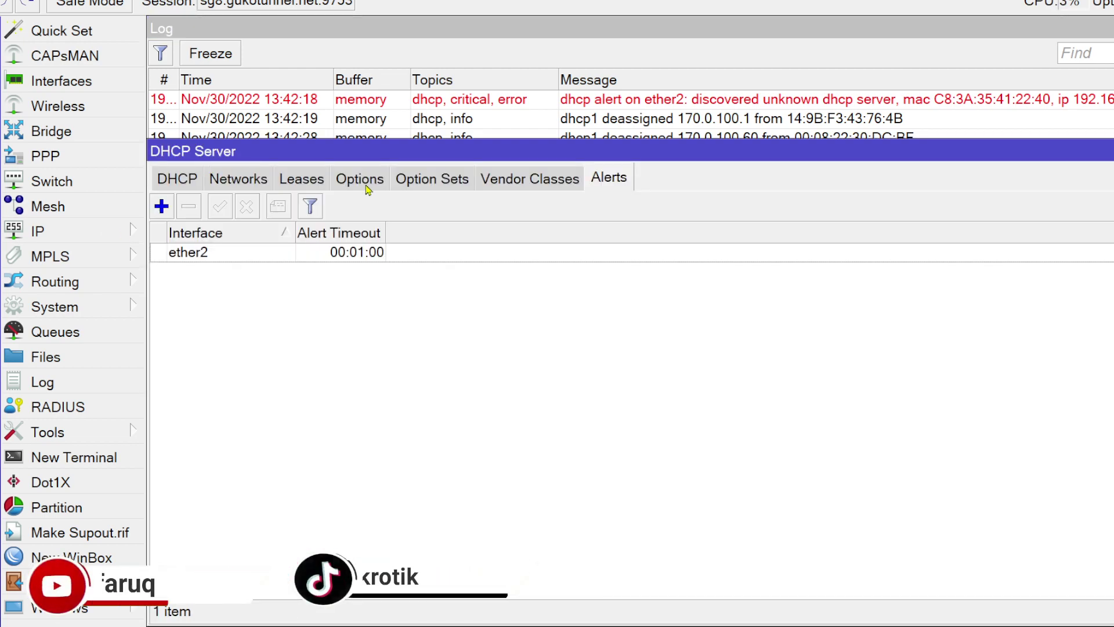
pyautogui.moveTo(410, 154); pyautogui.dragTo(443, 164)
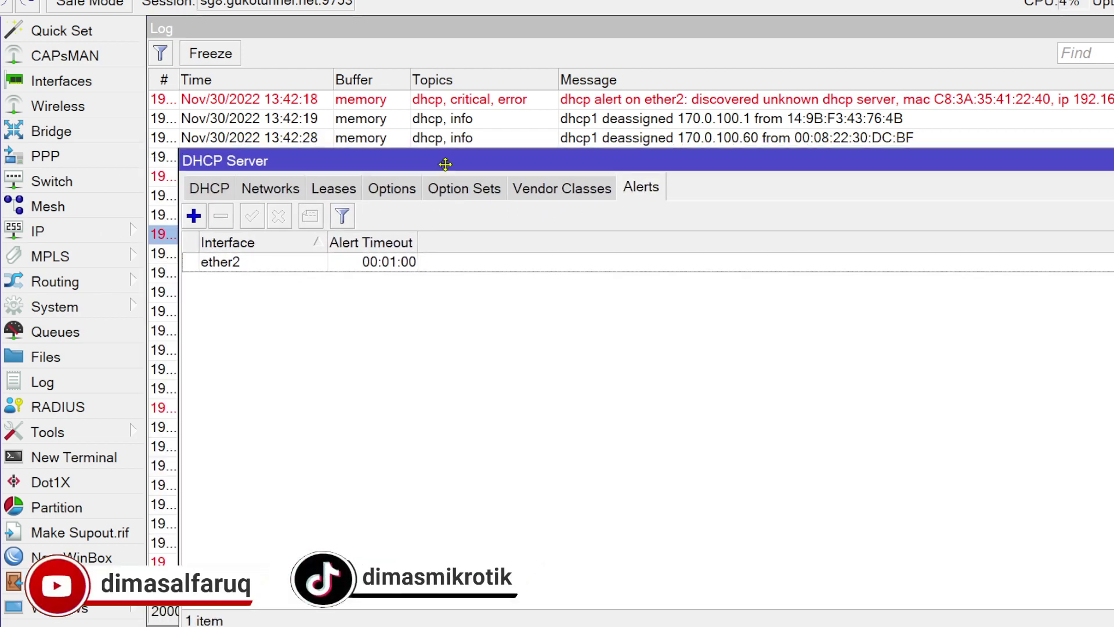
pyautogui.click(1113, 28)
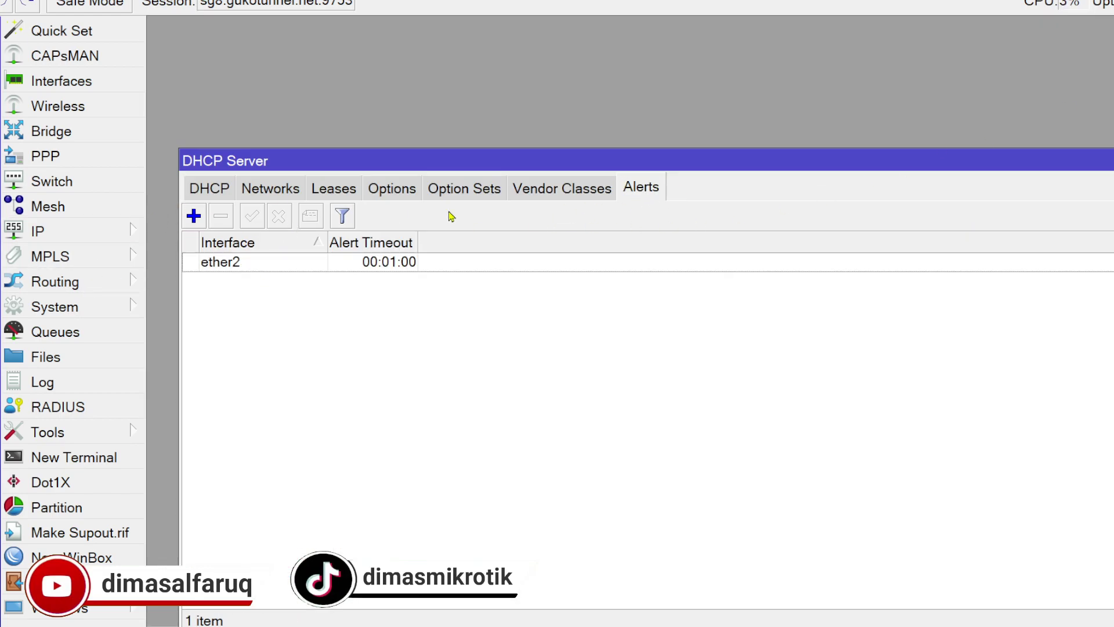
pyautogui.click(115, 90)
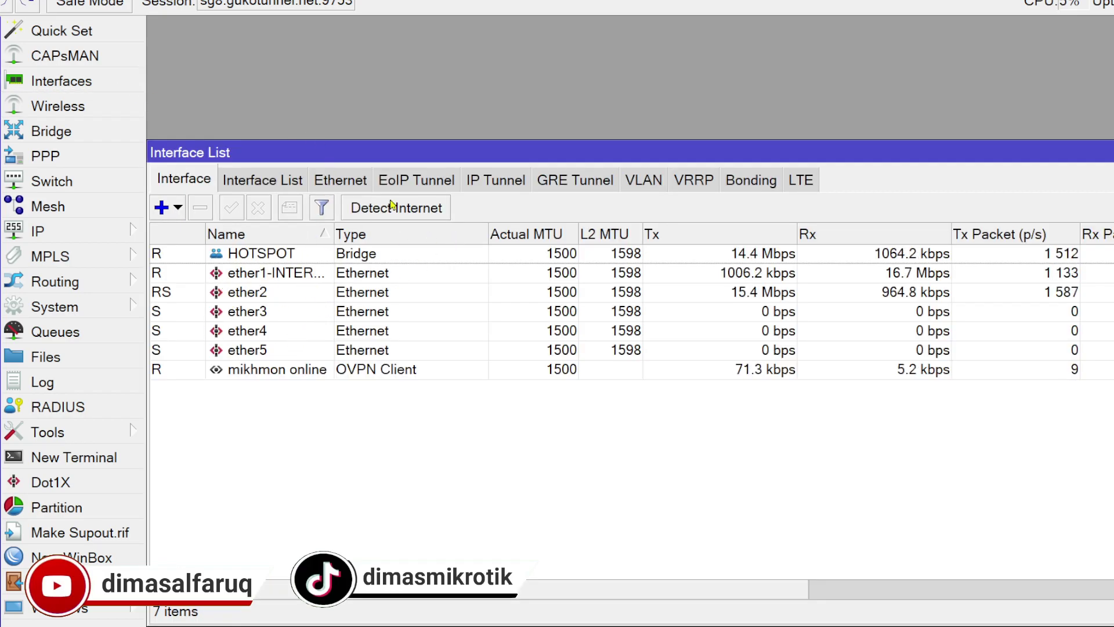
pyautogui.moveTo(450, 159); pyautogui.dragTo(448, 416)
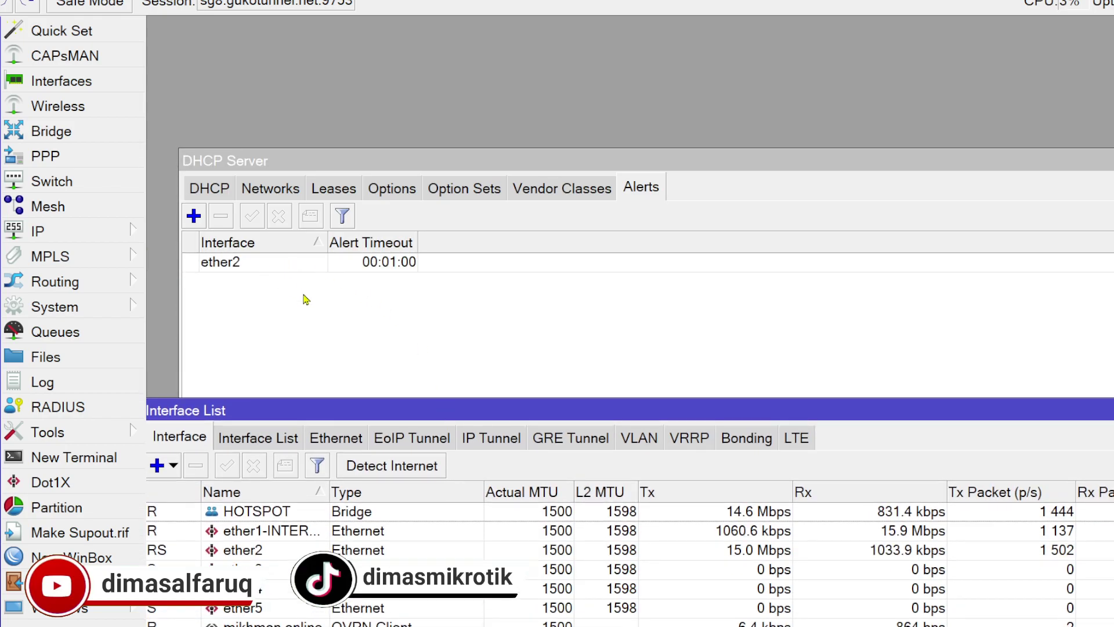
pyautogui.moveTo(366, 409); pyautogui.dragTo(440, 302)
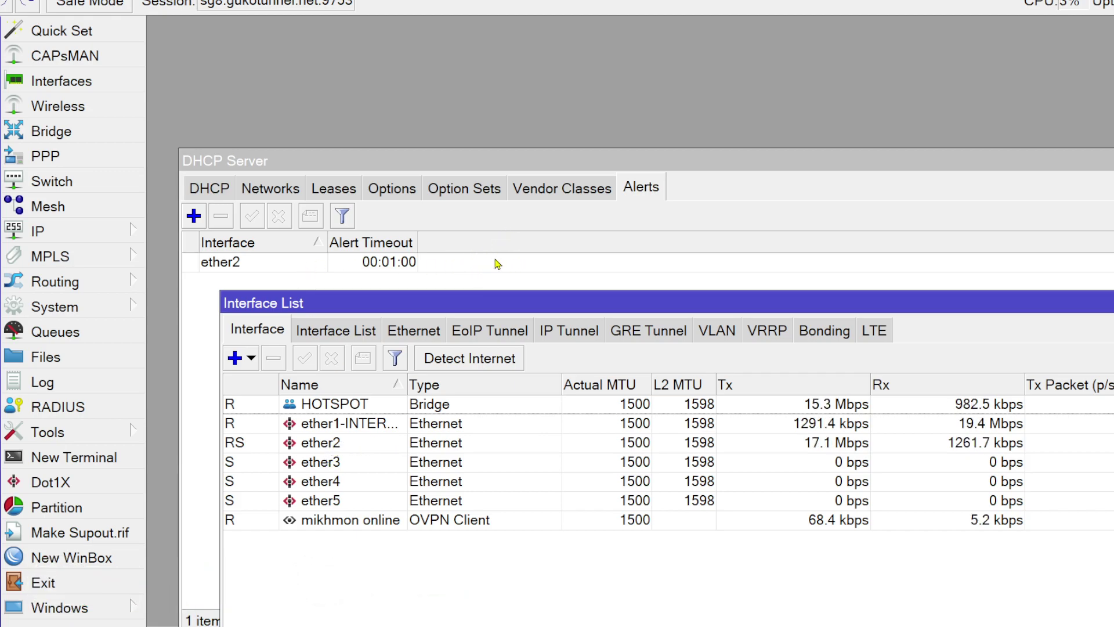
# Open the ether2 DHCP alert and review its valid servers, alert timeout and on-alert script.
pyautogui.click(362, 268)
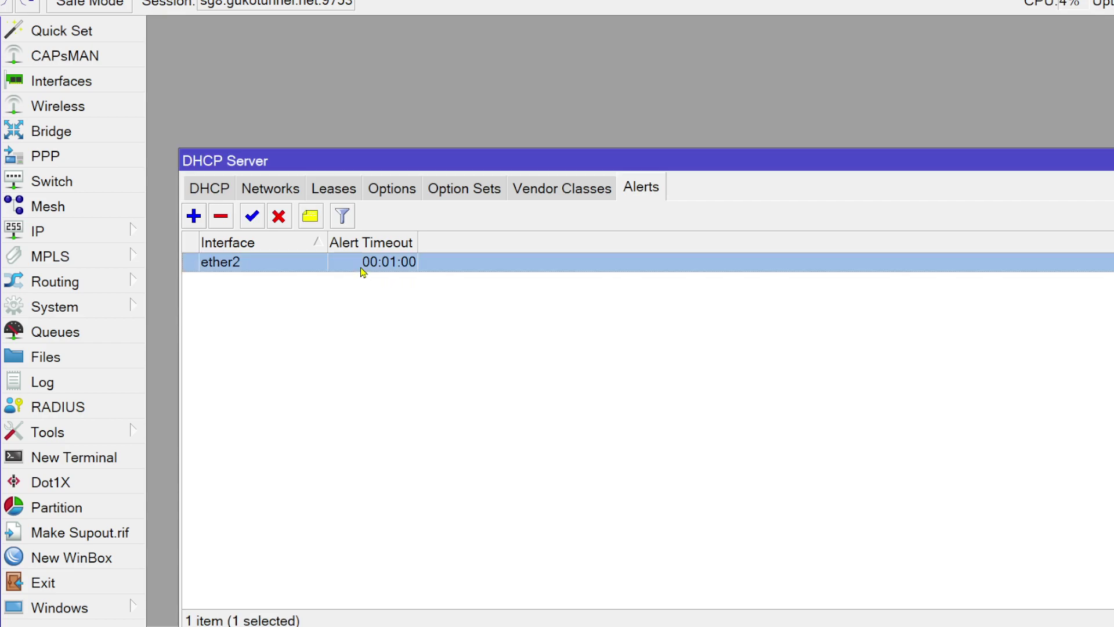
pyautogui.doubleClick(361, 268)
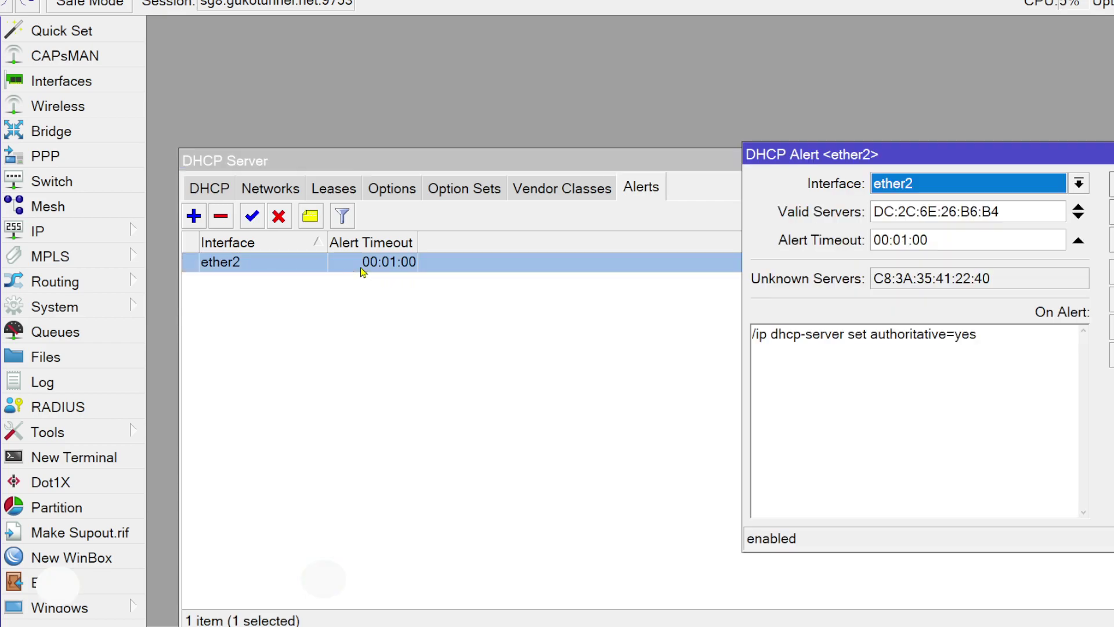
pyautogui.click(869, 408)
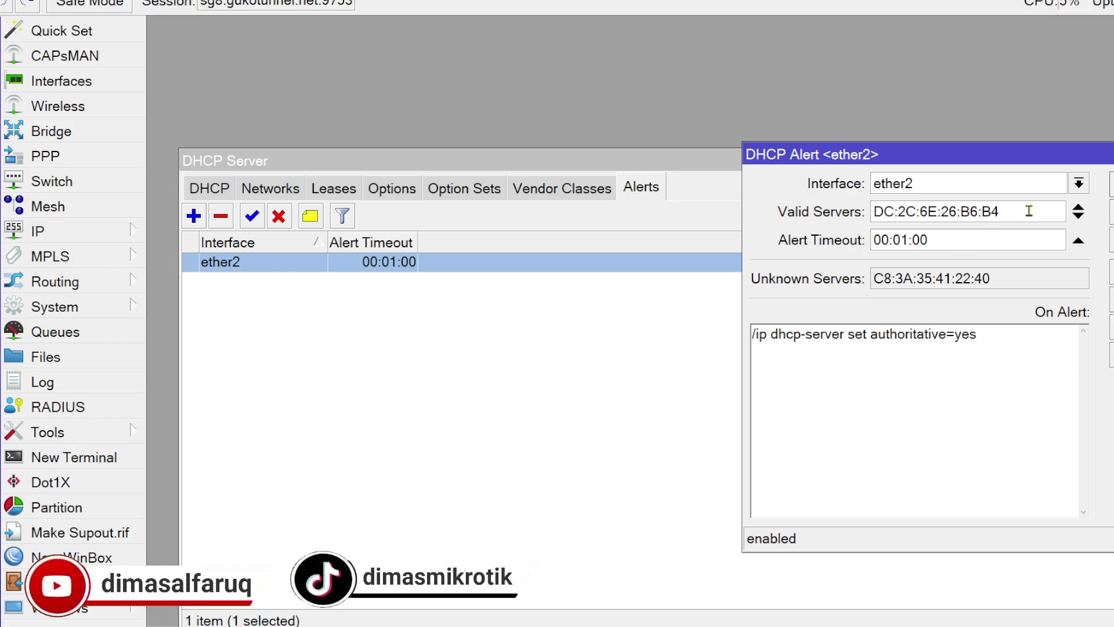
# Inspect the MAC address in the ether2 interface's properties and close them.
pyautogui.click(111, 81)
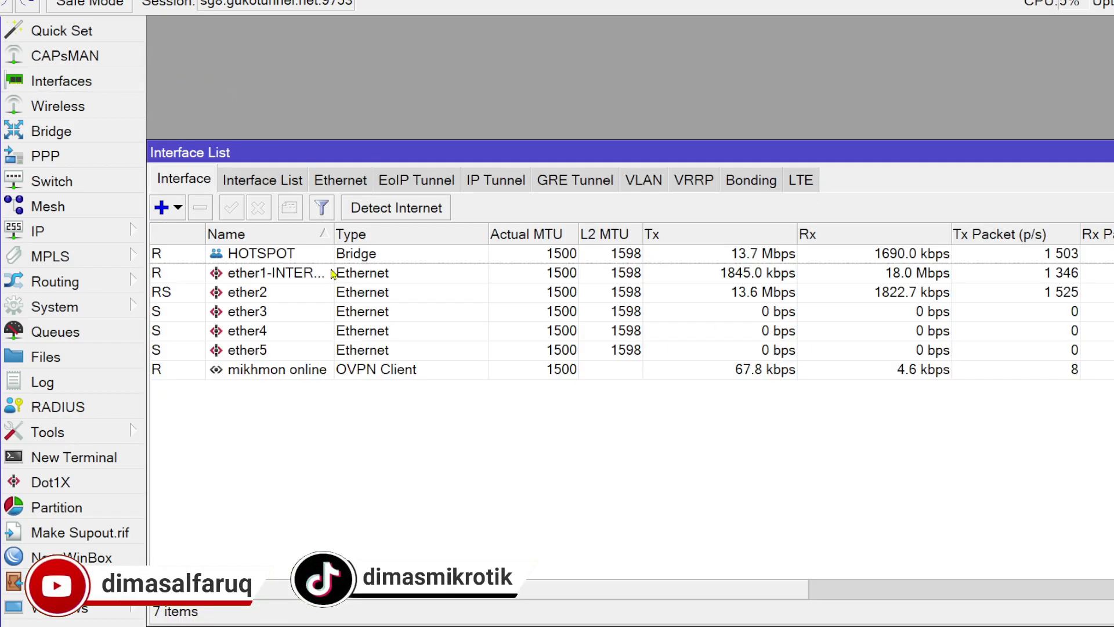
pyautogui.doubleClick(263, 292)
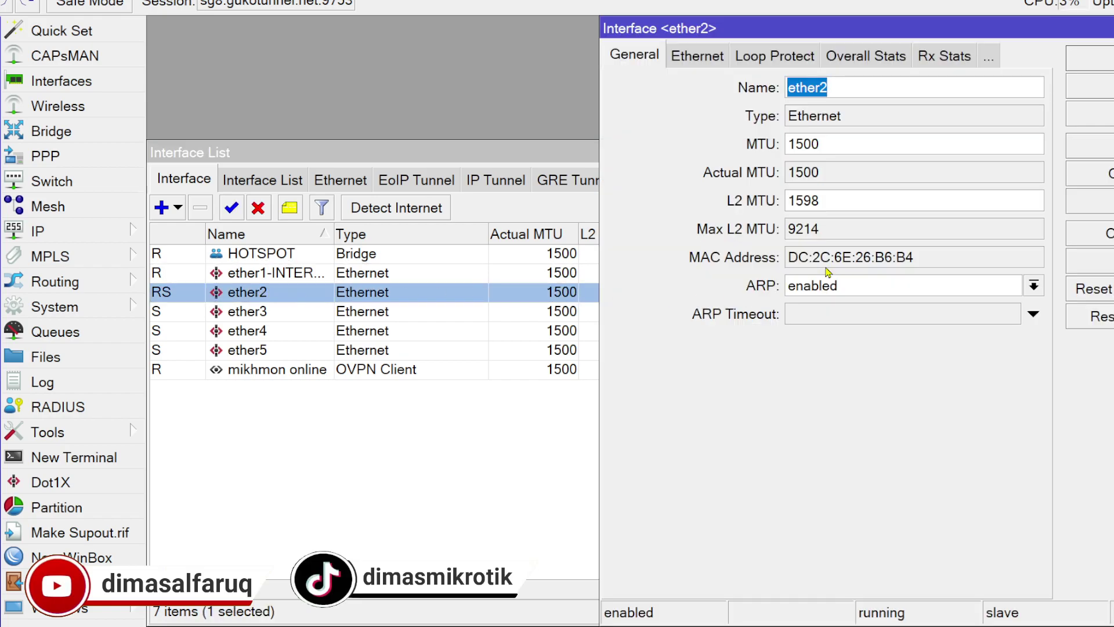
pyautogui.moveTo(789, 257); pyautogui.dragTo(1010, 258)
pyautogui.click(1090, 86)
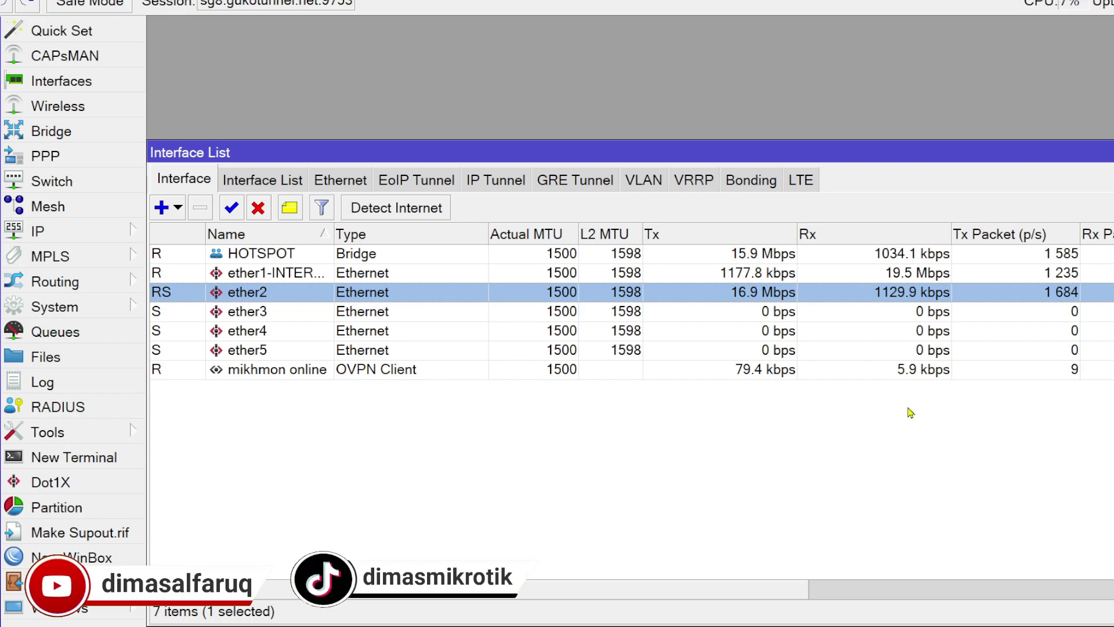
# Arrange the interface list and the DHCP alert side by side to review the alert's Valid Servers and interface settings.
pyautogui.moveTo(855, 169); pyautogui.dragTo(820, 383)
pyautogui.click(1010, 213)
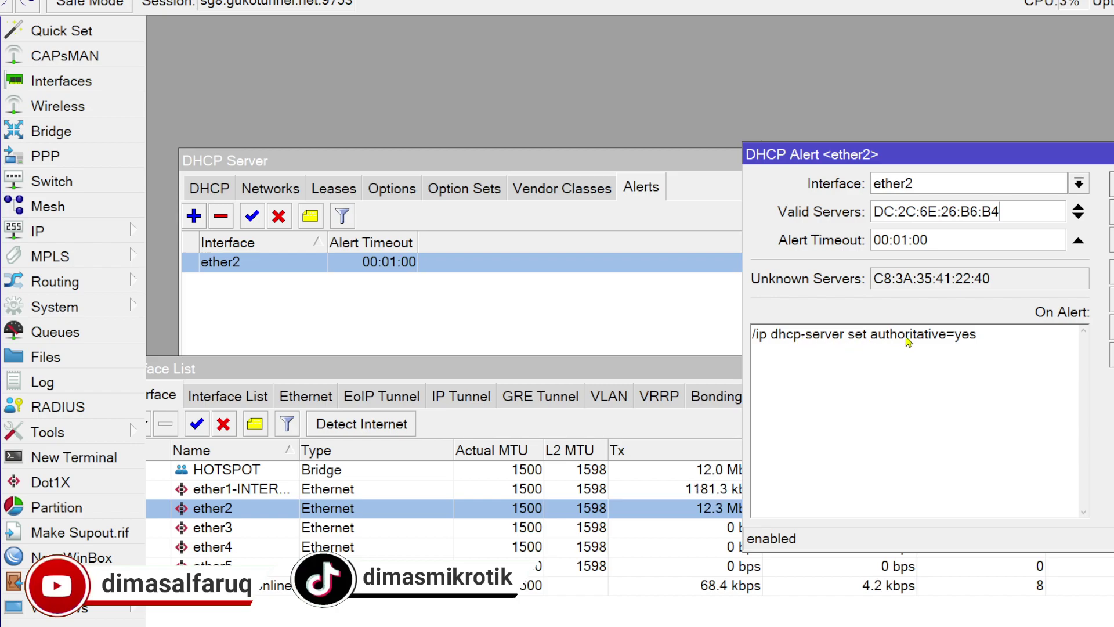
pyautogui.moveTo(637, 378); pyautogui.dragTo(737, 406)
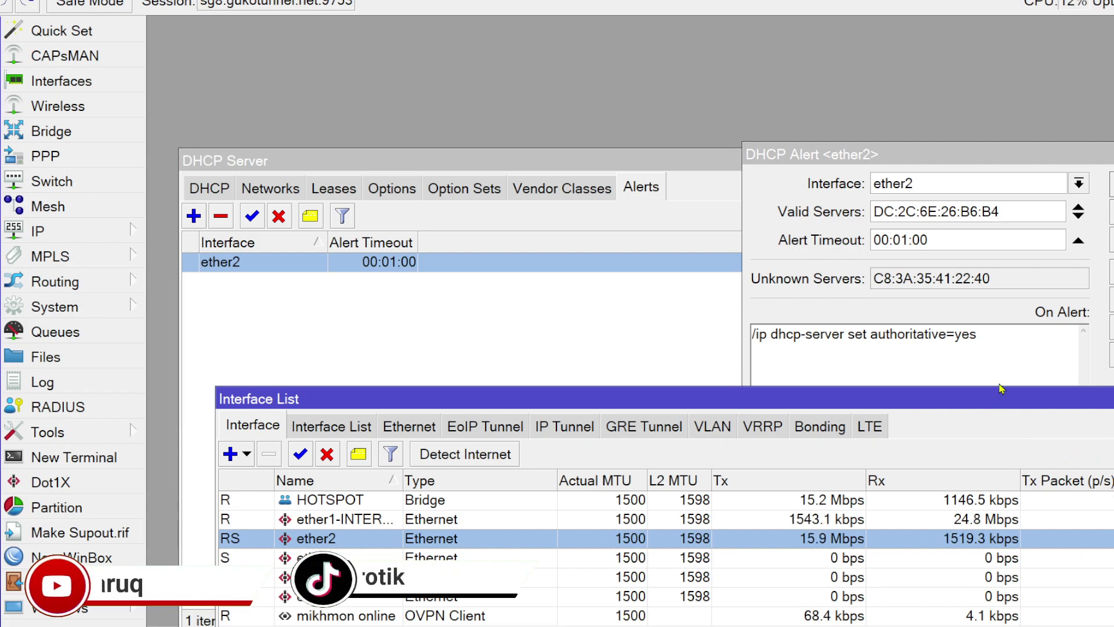
pyautogui.moveTo(993, 158); pyautogui.dragTo(902, 77)
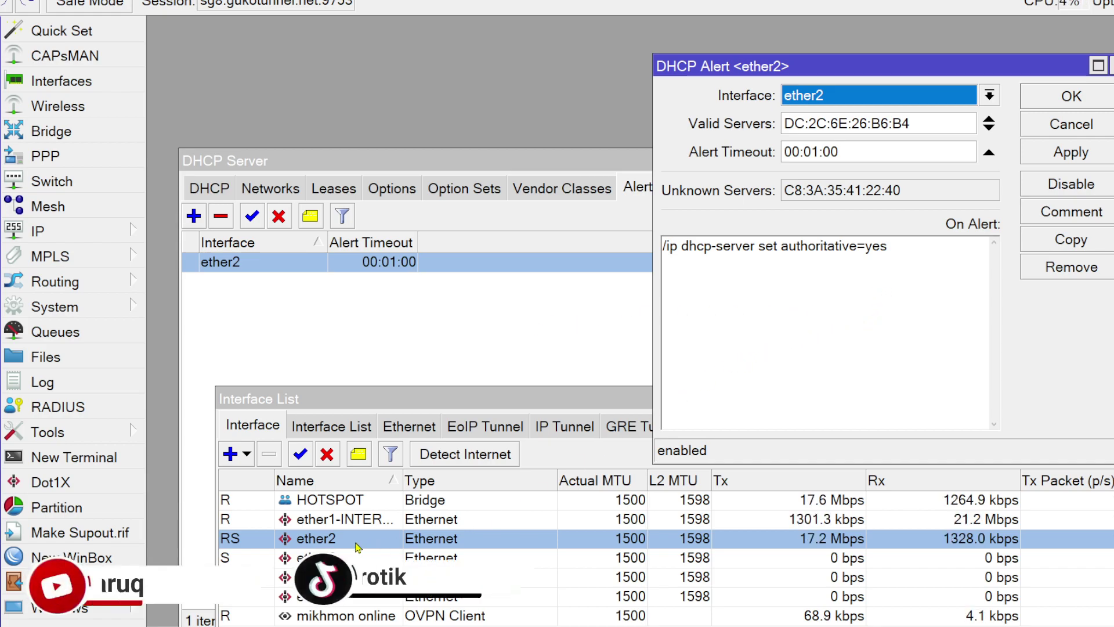
# Check the bridge's port list and accept the ether2 DHCP alert settings.
pyautogui.moveTo(585, 408); pyautogui.dragTo(610, 329)
pyautogui.click(87, 133)
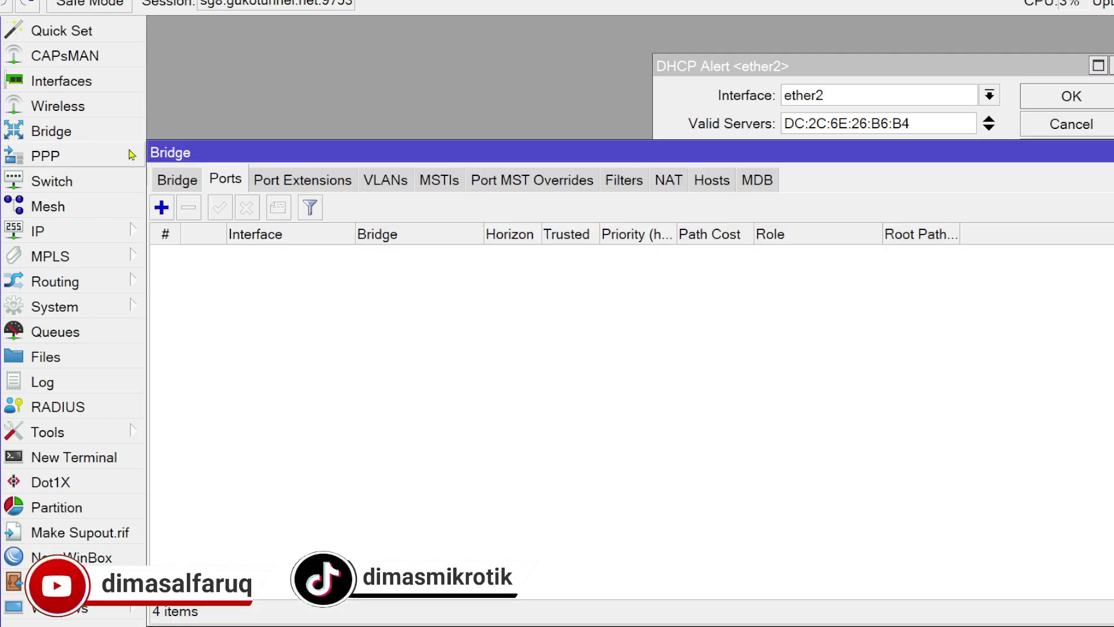
pyautogui.moveTo(275, 252); pyautogui.dragTo(269, 282)
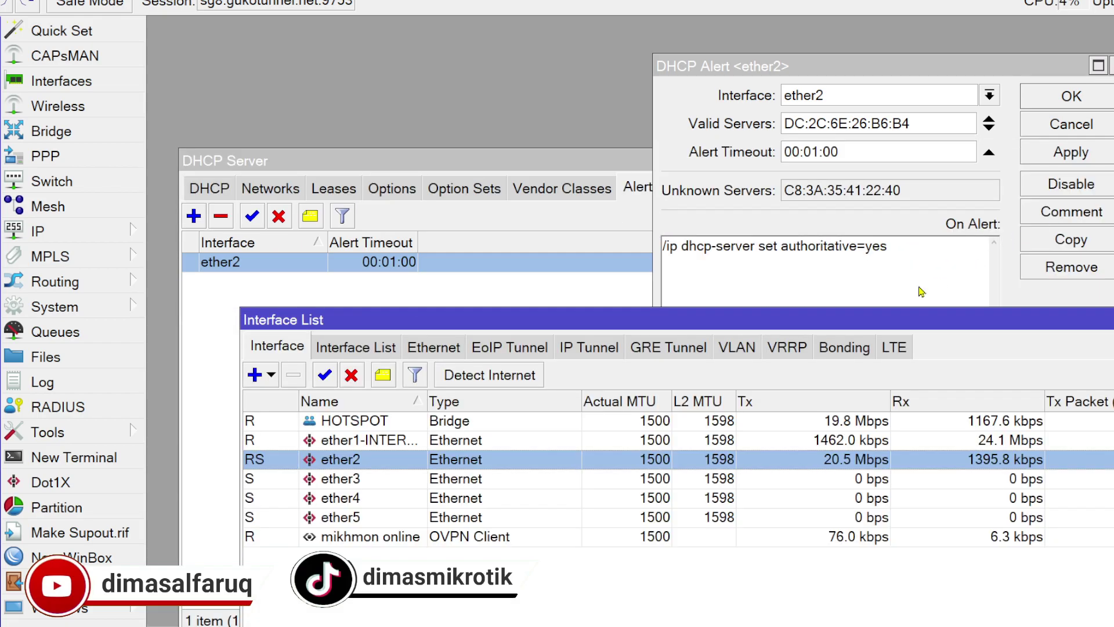
pyautogui.click(1072, 96)
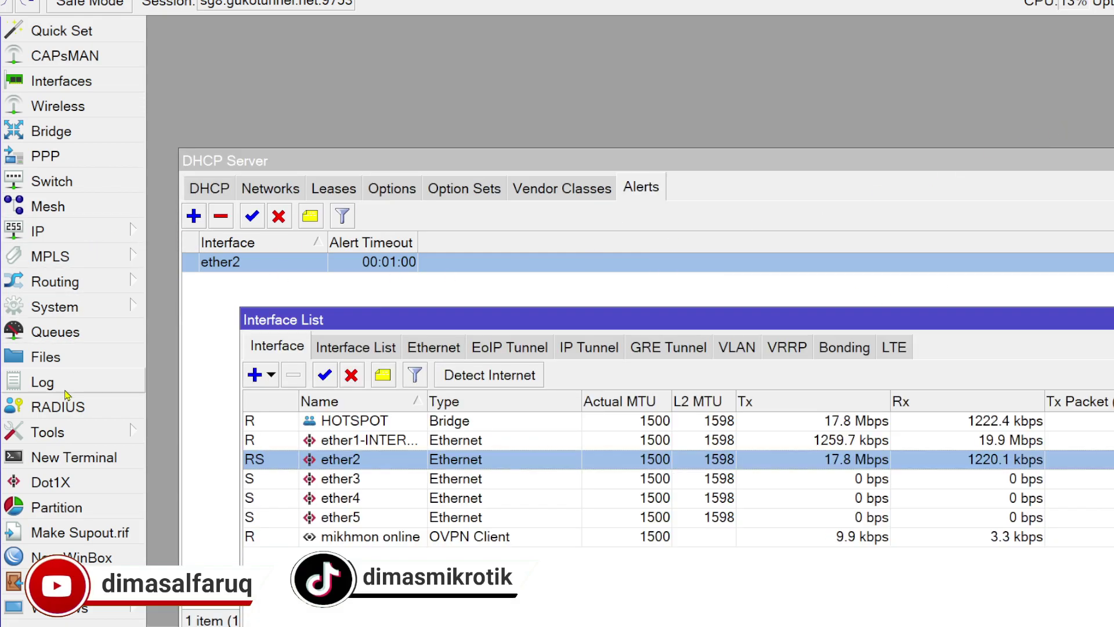
# Reopen the log and view the full message of the DHCP alert logged at 13:52:28.
pyautogui.click(128, 379)
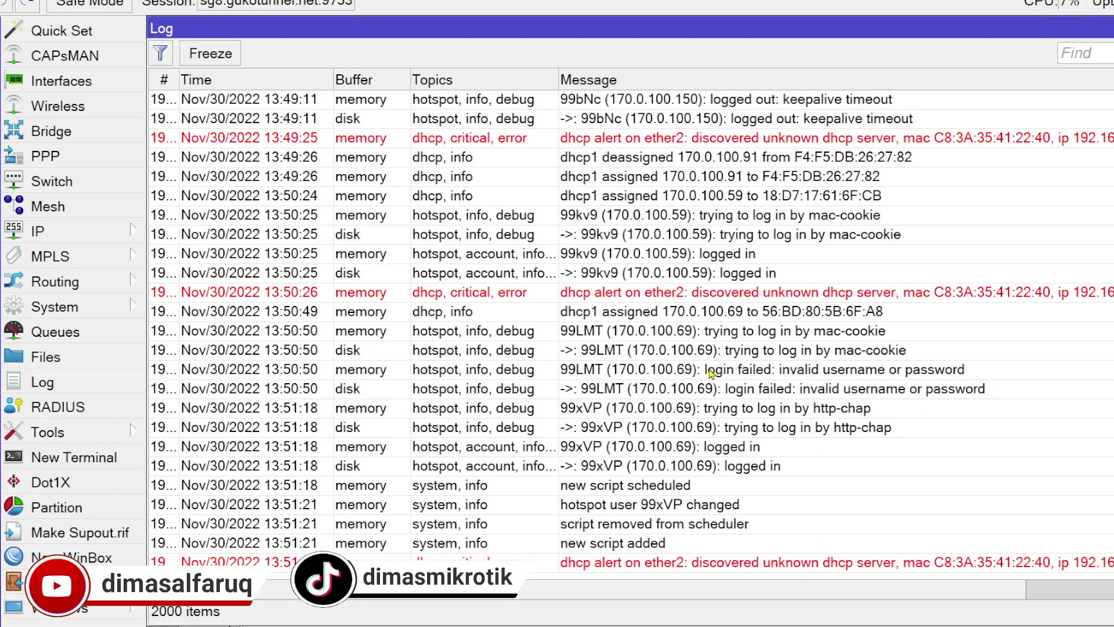
pyautogui.scroll(-2, 708, 367)
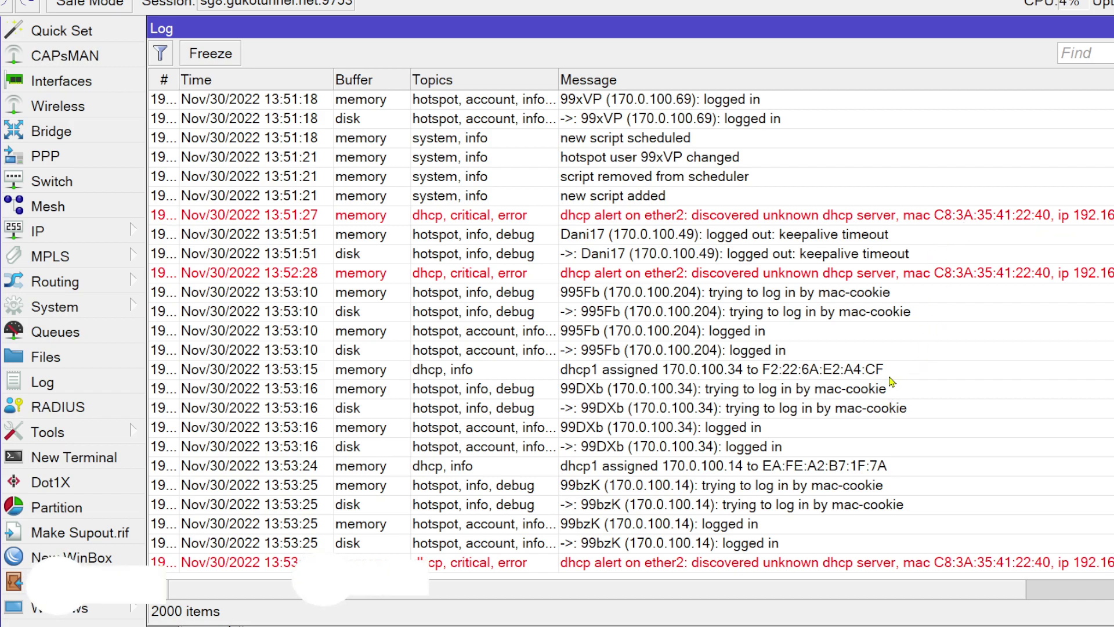
pyautogui.click(934, 278)
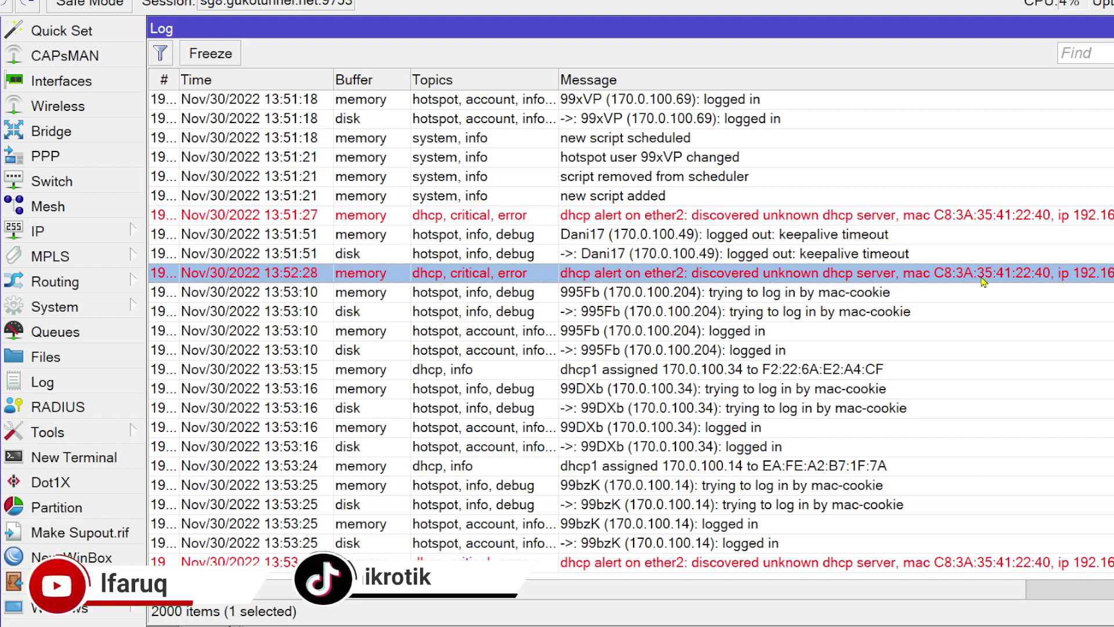
pyautogui.doubleClick(936, 279)
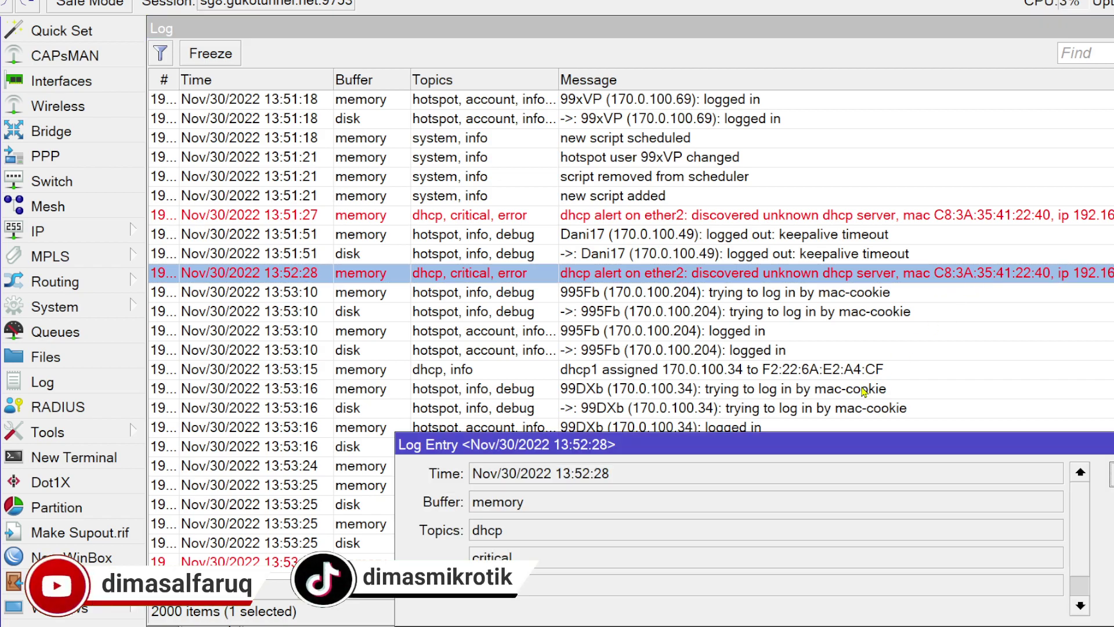
pyautogui.moveTo(858, 452); pyautogui.dragTo(836, 137)
pyautogui.scroll(-1, 815, 256)
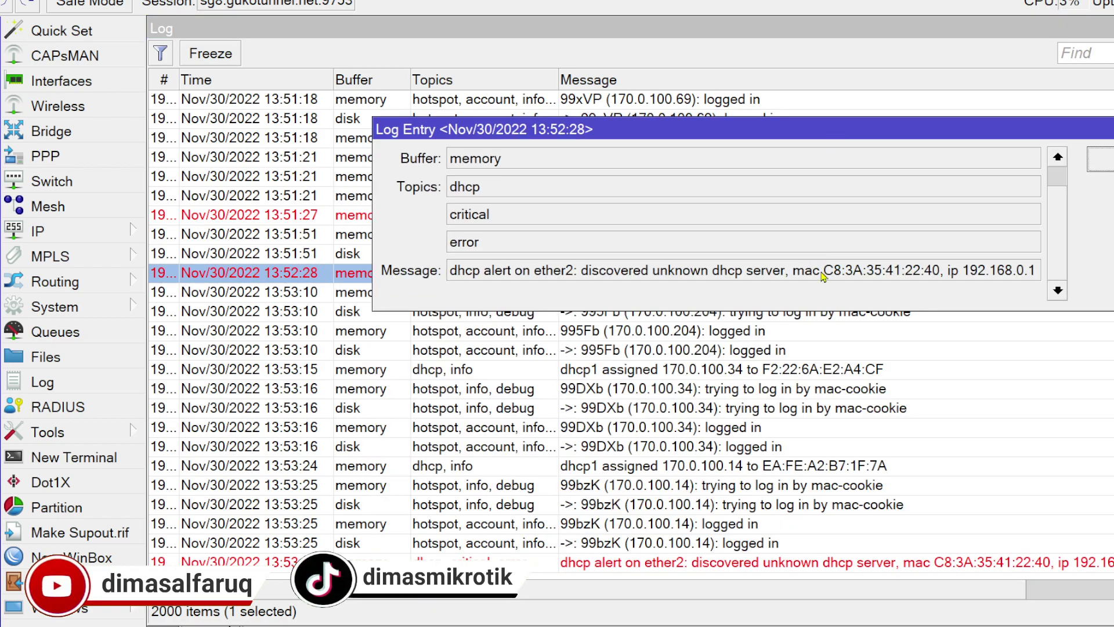
# Copy the unknown DHCP server's MAC address C8:3A:35:41:22:40 from the log entry's message.
pyautogui.moveTo(823, 276); pyautogui.dragTo(938, 281)
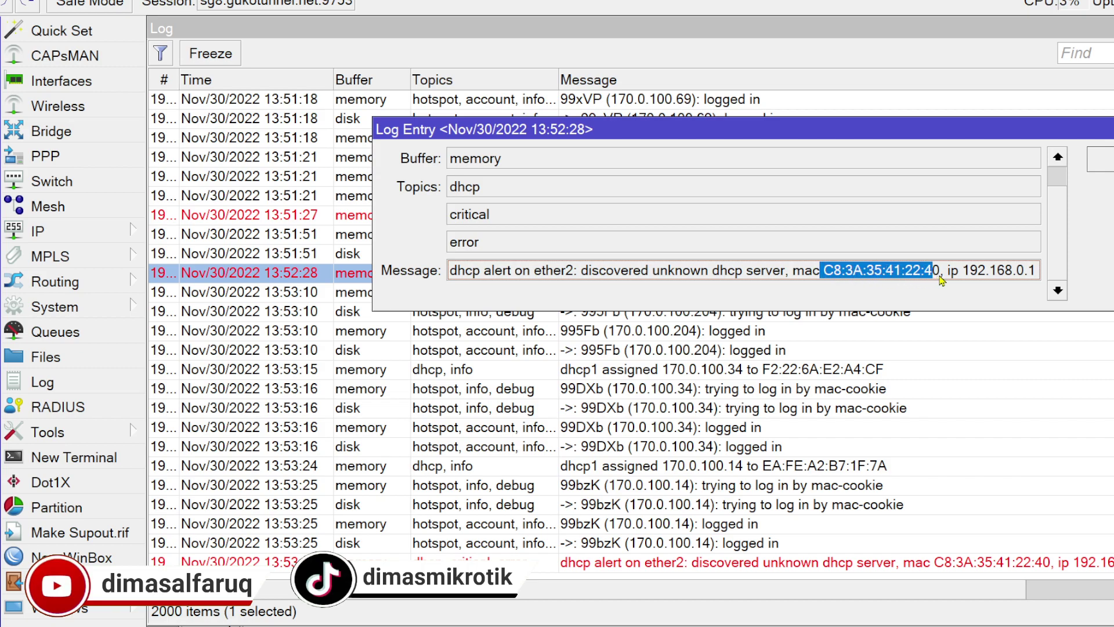
pyautogui.click(839, 279)
pyautogui.moveTo(827, 279); pyautogui.dragTo(941, 277)
pyautogui.hotkey('ctrl', 'c')
pyautogui.click(931, 278)
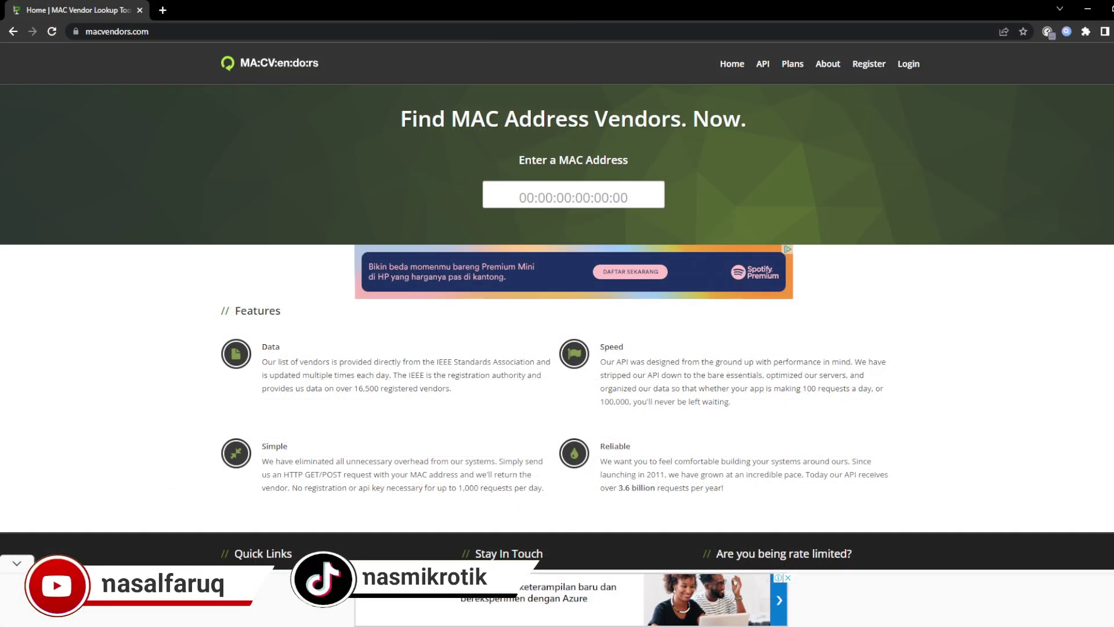
# Look up the vendor of MAC address C8:3A:35:41:22:40 on macvendors.com.
pyautogui.click(548, 184)
pyautogui.hotkey('ctrl', 'v')
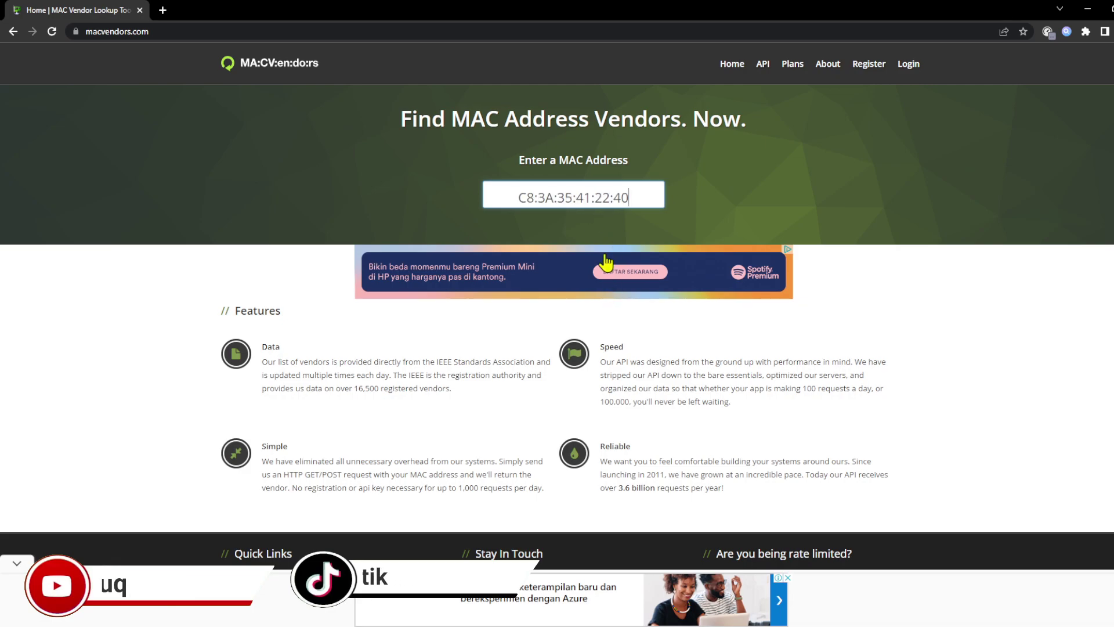
pyautogui.scroll(-3, 606, 270)
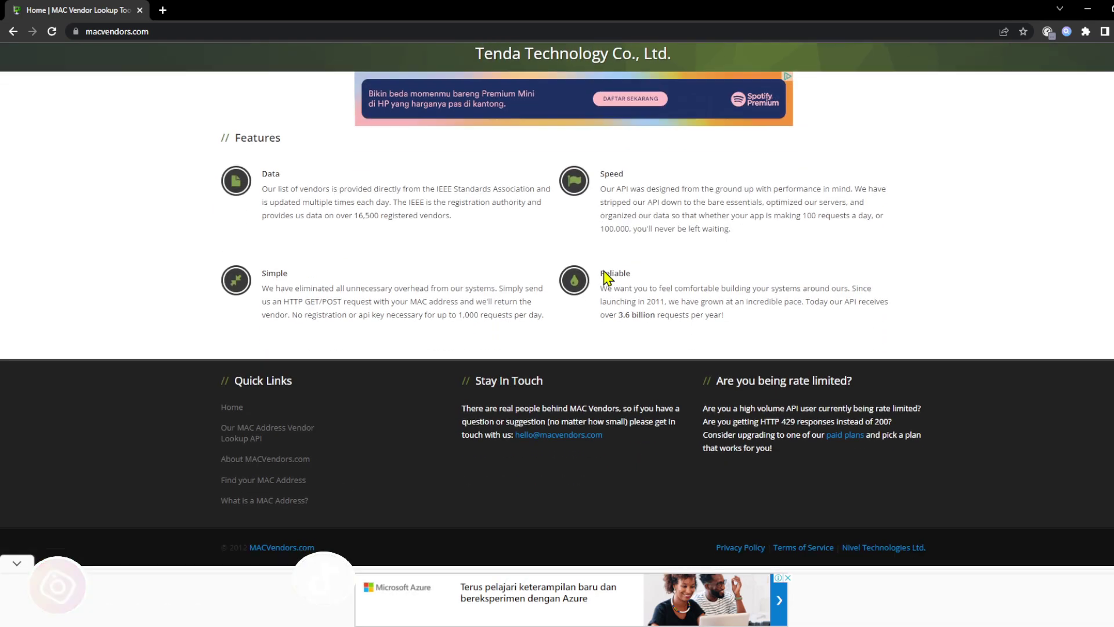
pyautogui.scroll(3, 467, 427)
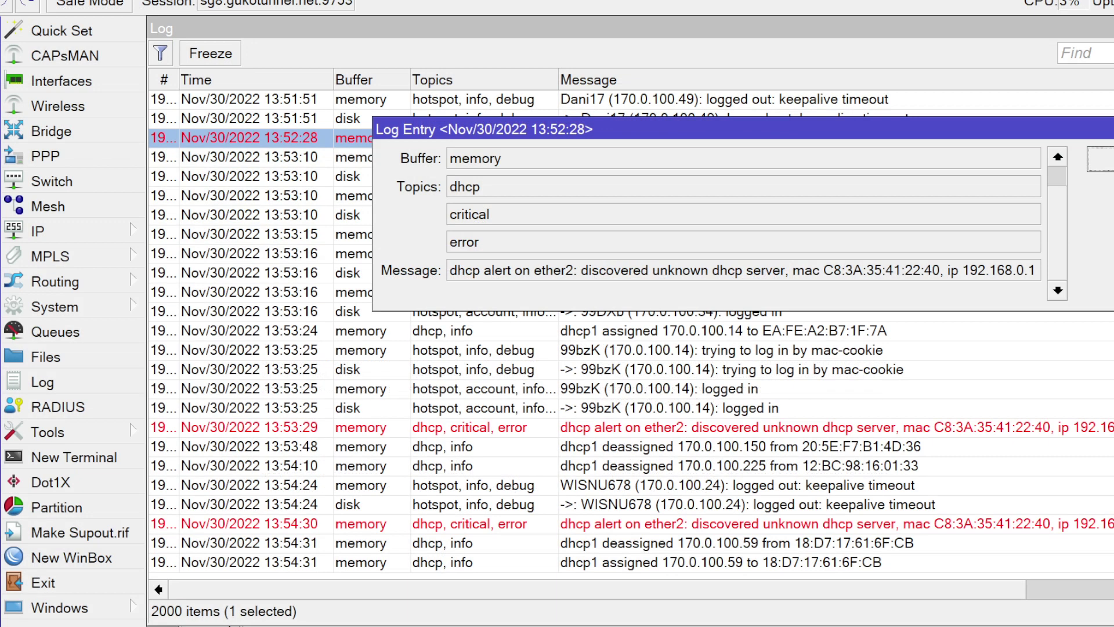
# Close the log entry in WinBox and review the unknown DHCP server alerts logged at 13:53:29 and 13:54:30.
pyautogui.press('Escape')
pyautogui.click(979, 431)
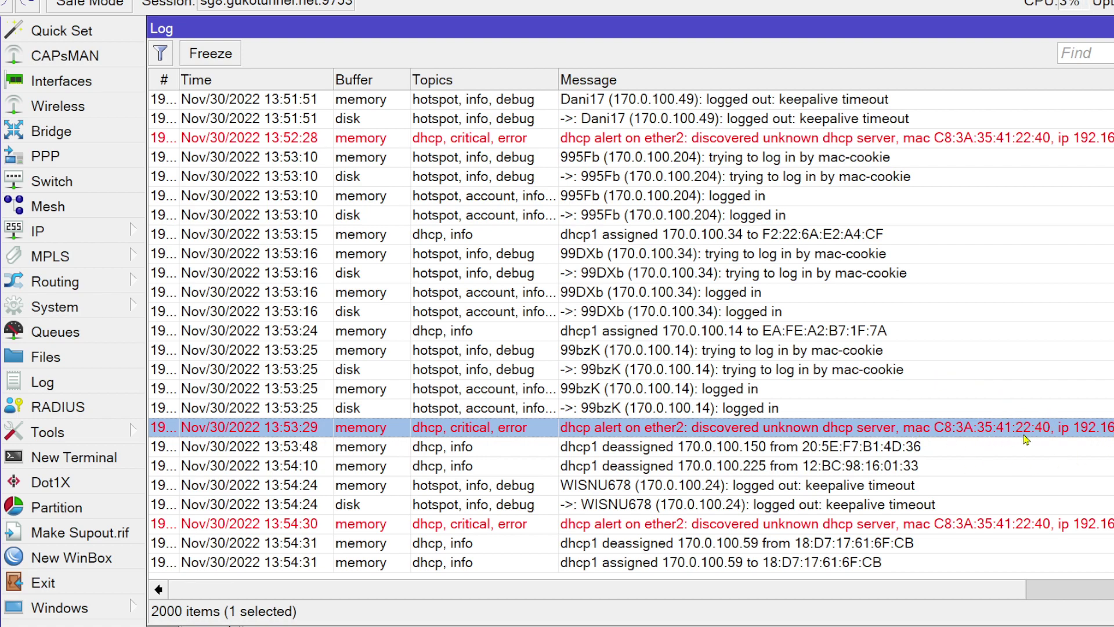
pyautogui.click(964, 472)
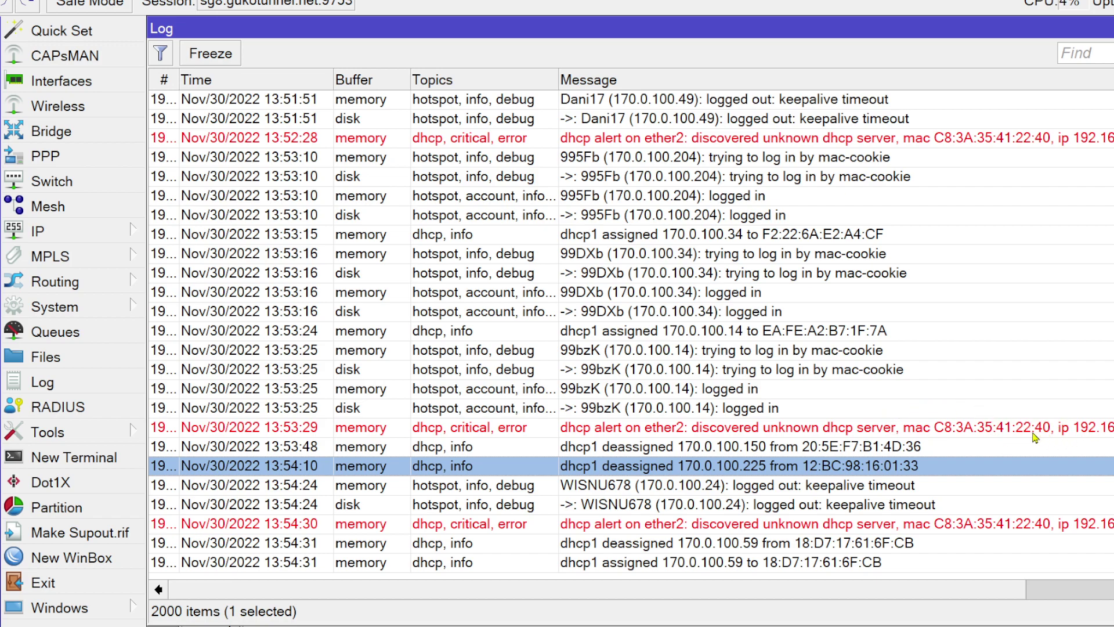
pyautogui.click(1102, 430)
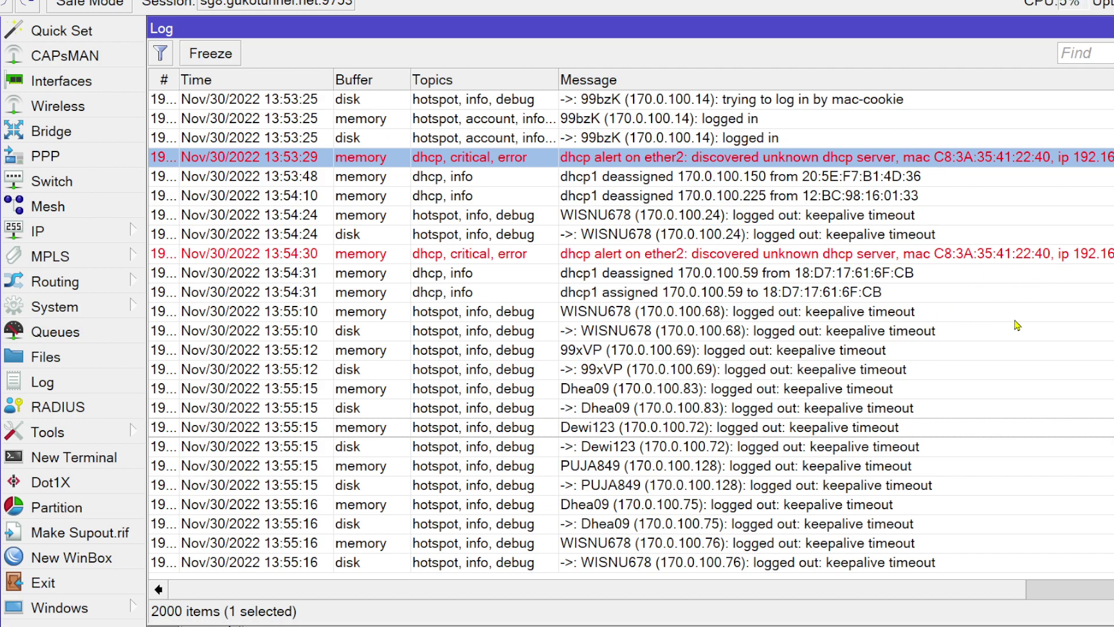
pyautogui.scroll(3, 1012, 364)
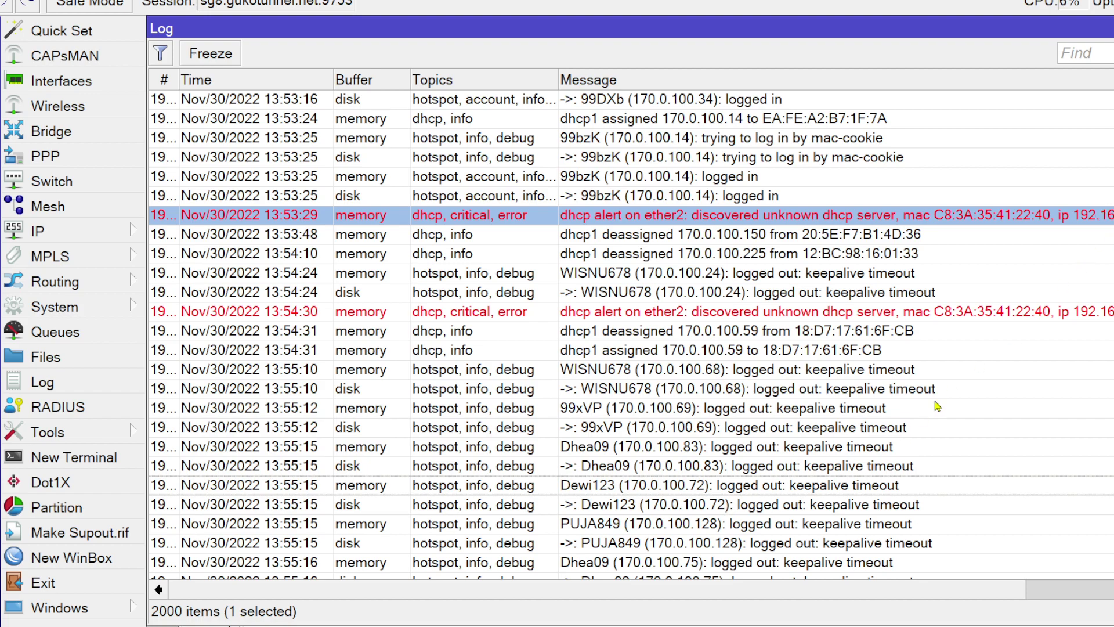
pyautogui.click(1010, 314)
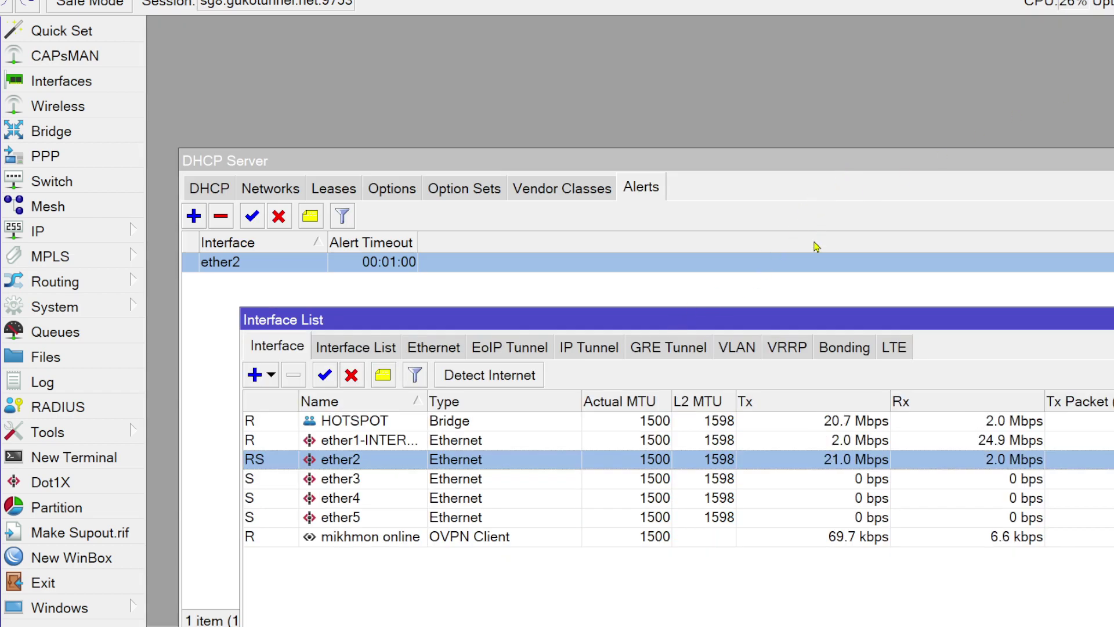
# Close the DHCP Server window and reposition the interface list to examine the ether2 interface.
pyautogui.moveTo(803, 321); pyautogui.dragTo(755, 308)
pyautogui.click(644, 189)
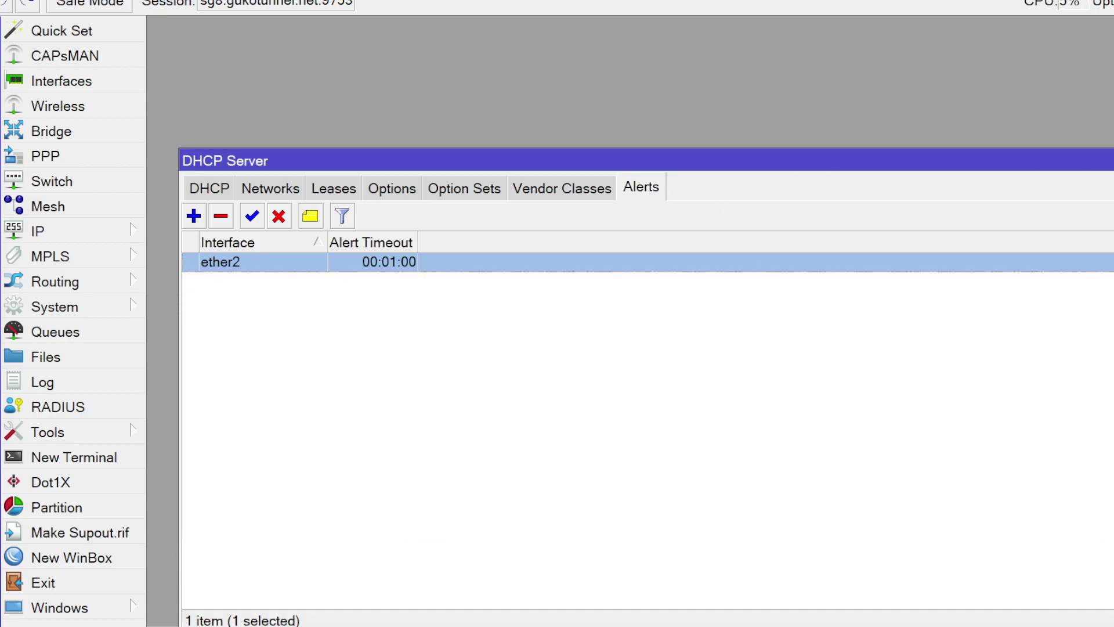
pyautogui.moveTo(1109, 161); pyautogui.dragTo(878, 145)
pyautogui.click(1008, 144)
pyautogui.moveTo(853, 307); pyautogui.dragTo(875, 65)
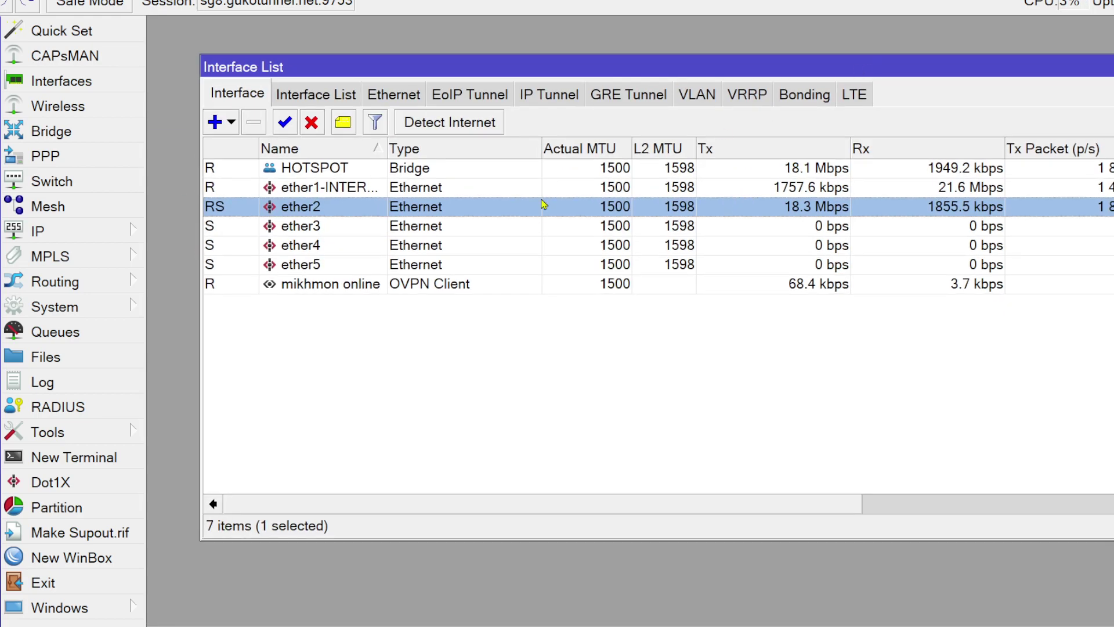
# Reopen the log and check the latest entries for repeated DHCP alerts on ether2.
pyautogui.click(59, 382)
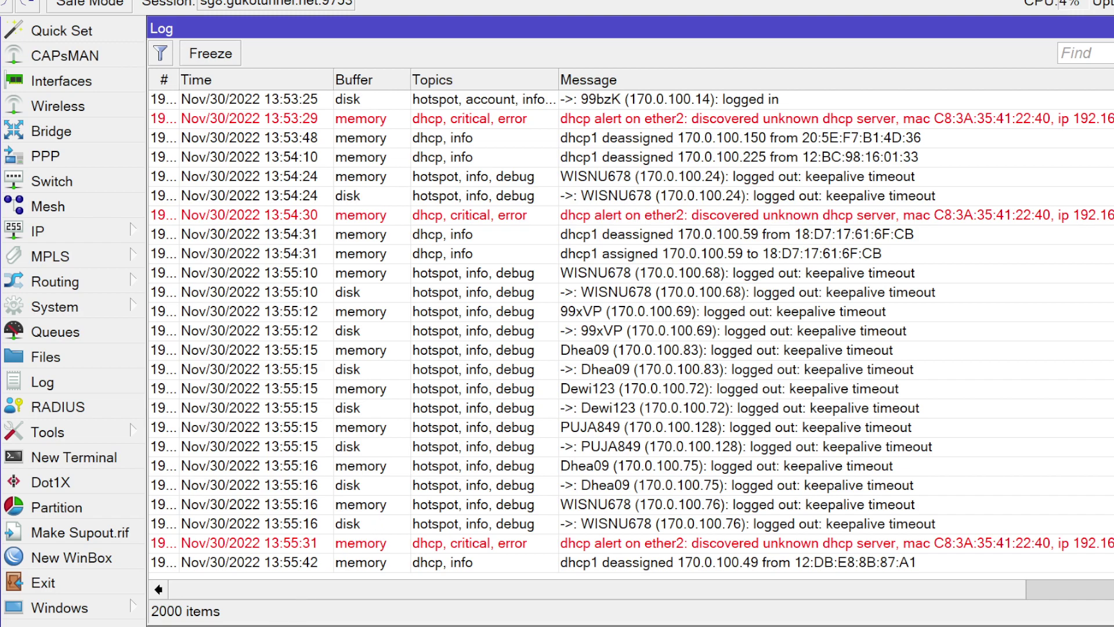
pyautogui.click(897, 256)
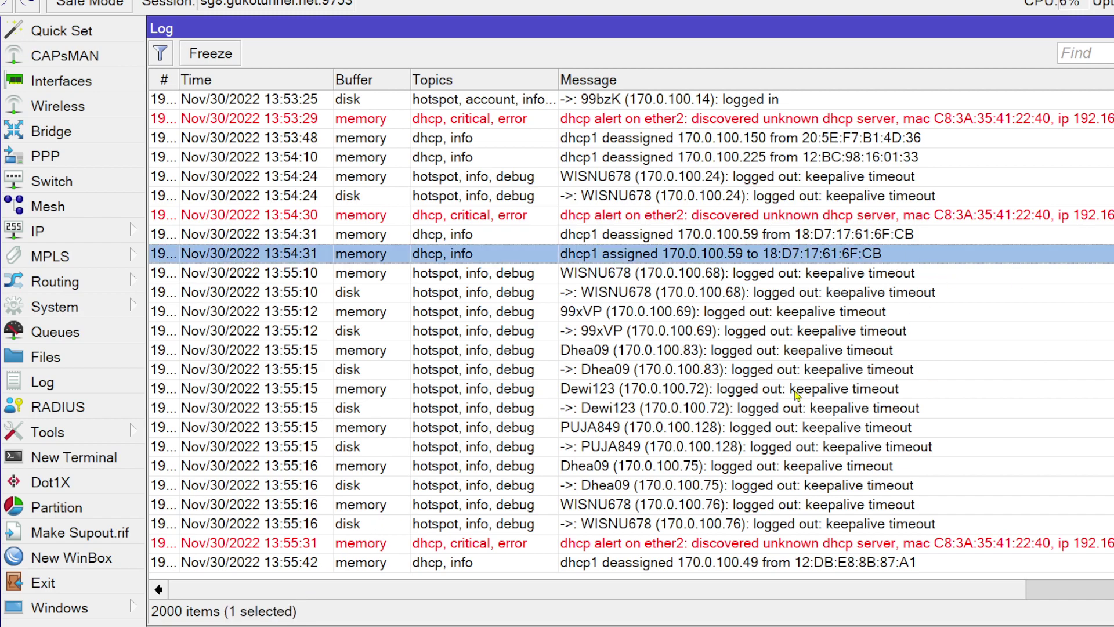
pyautogui.click(732, 428)
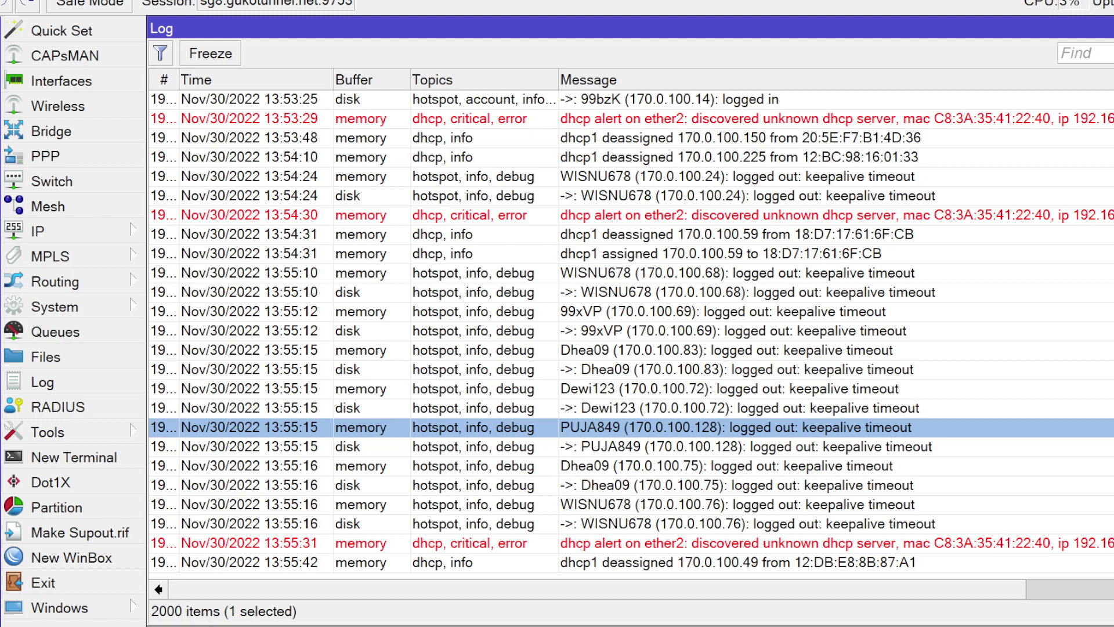